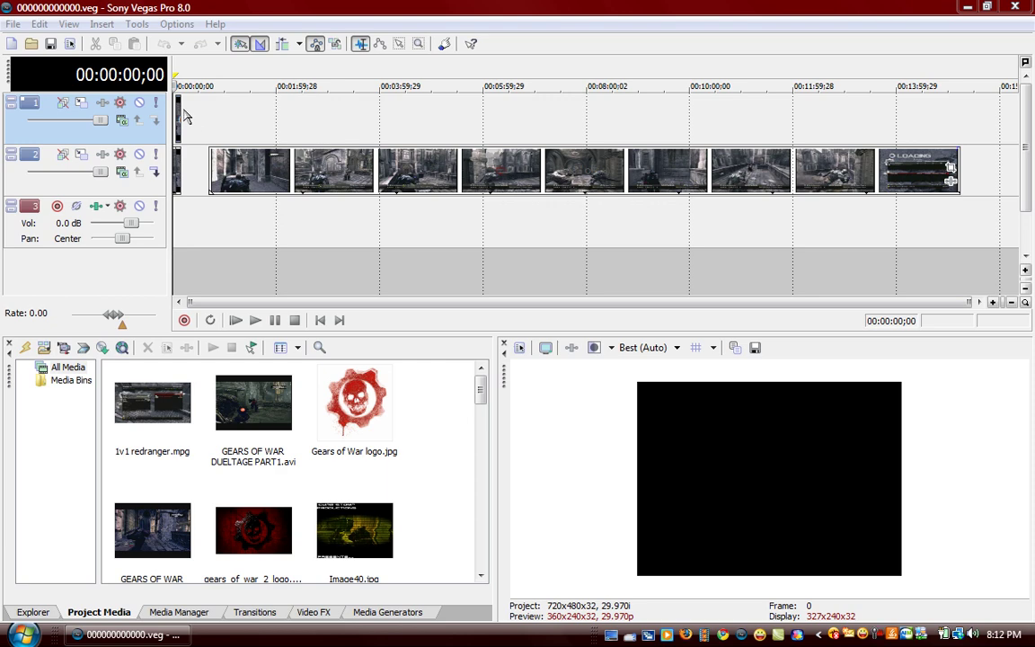
Step: Play back the clips from about the two-second mark to review them
{"action": "left_click", "coordinate": [177, 106]}
{"action": "scroll", "coordinate": [233, 101], "scroll_direction": "up", "scroll_amount": 5}
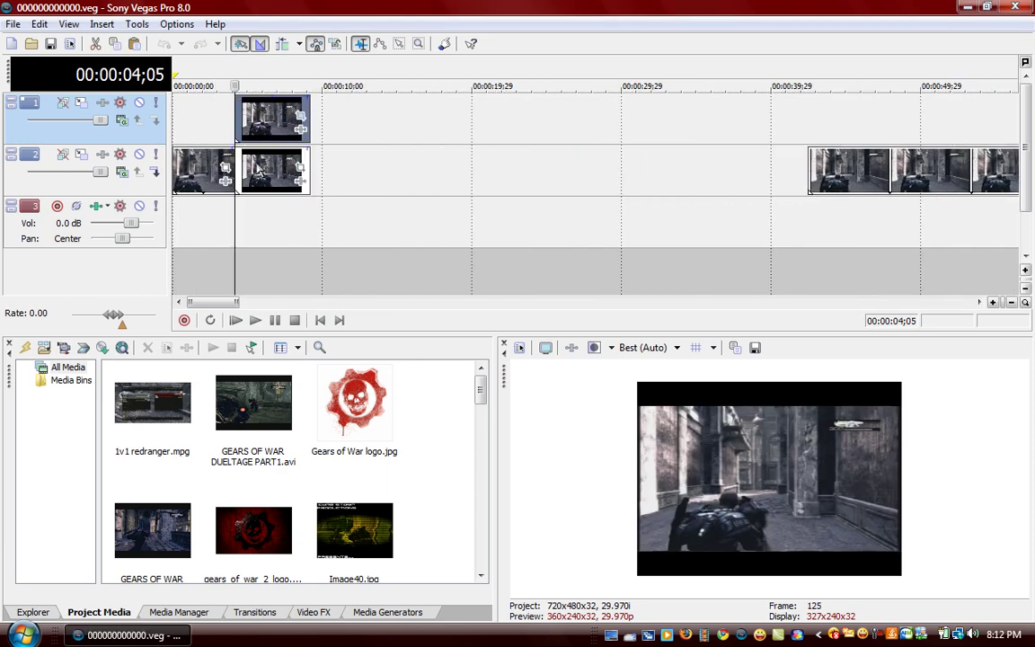
{"action": "scroll", "coordinate": [517, 162], "scroll_direction": "up", "scroll_amount": 5}
{"action": "left_click", "coordinate": [358, 170]}
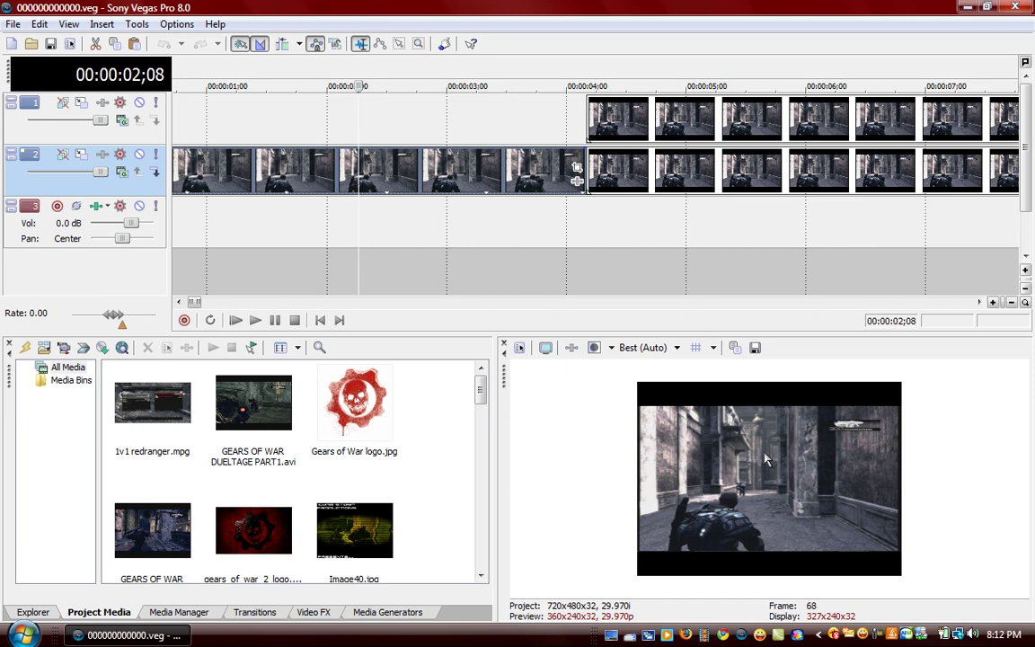
{"action": "key", "text": "space"}
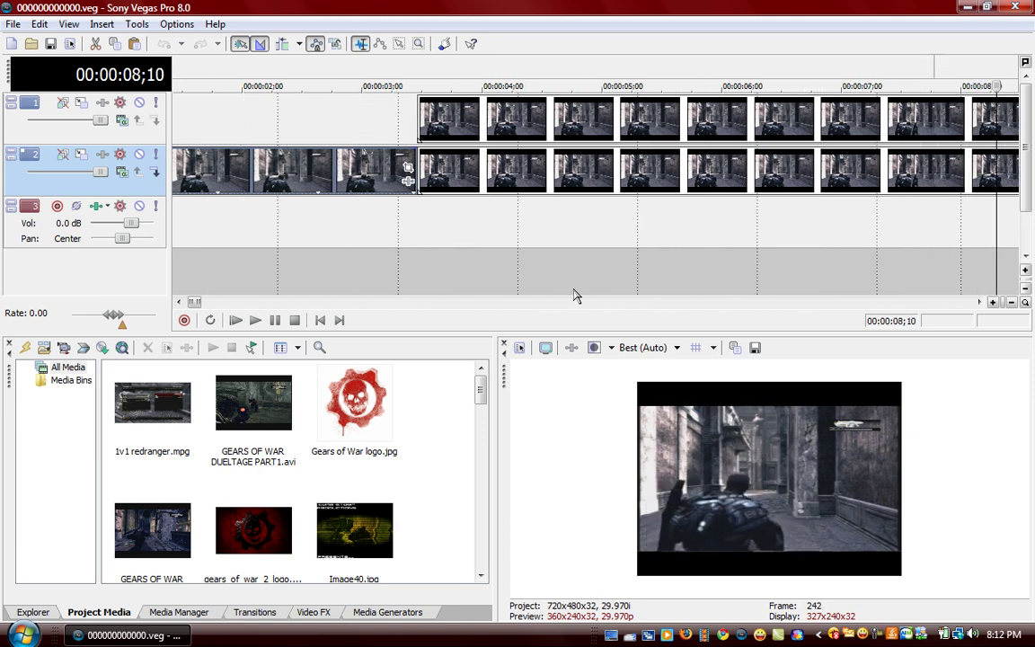
Step: Select the left clip on track 2 and delete it
{"action": "scroll", "coordinate": [917, 116], "scroll_direction": "down", "scroll_amount": 3}
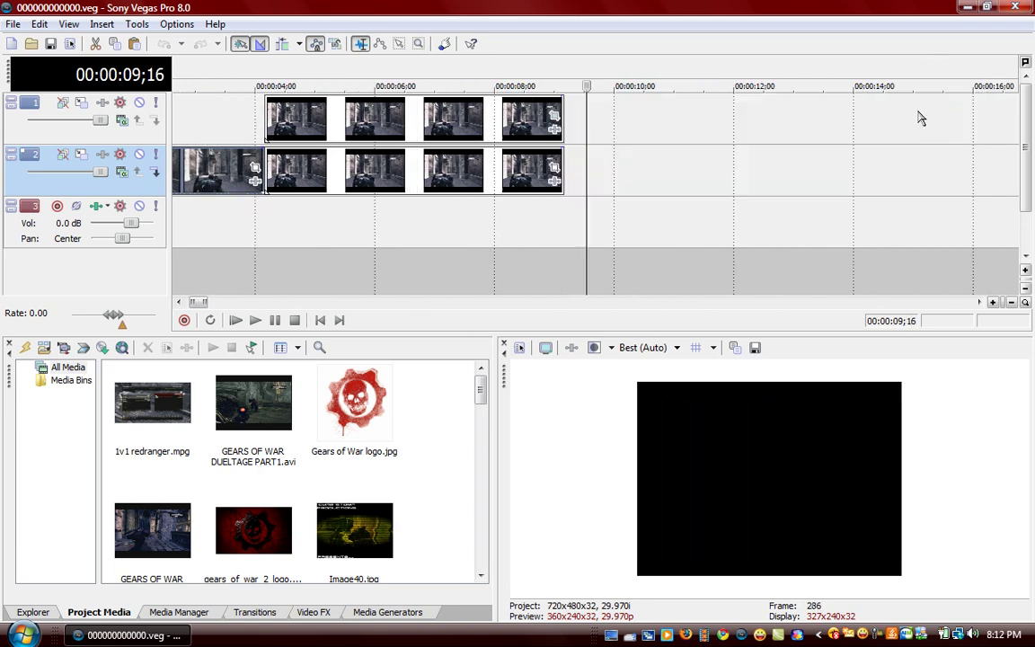
{"action": "scroll", "coordinate": [650, 129], "scroll_direction": "down", "scroll_amount": 3}
{"action": "scroll", "coordinate": [612, 102], "scroll_direction": "down", "scroll_amount": 3}
{"action": "scroll", "coordinate": [468, 133], "scroll_direction": "down", "scroll_amount": 3}
{"action": "scroll", "coordinate": [467, 133], "scroll_direction": "up", "scroll_amount": 5}
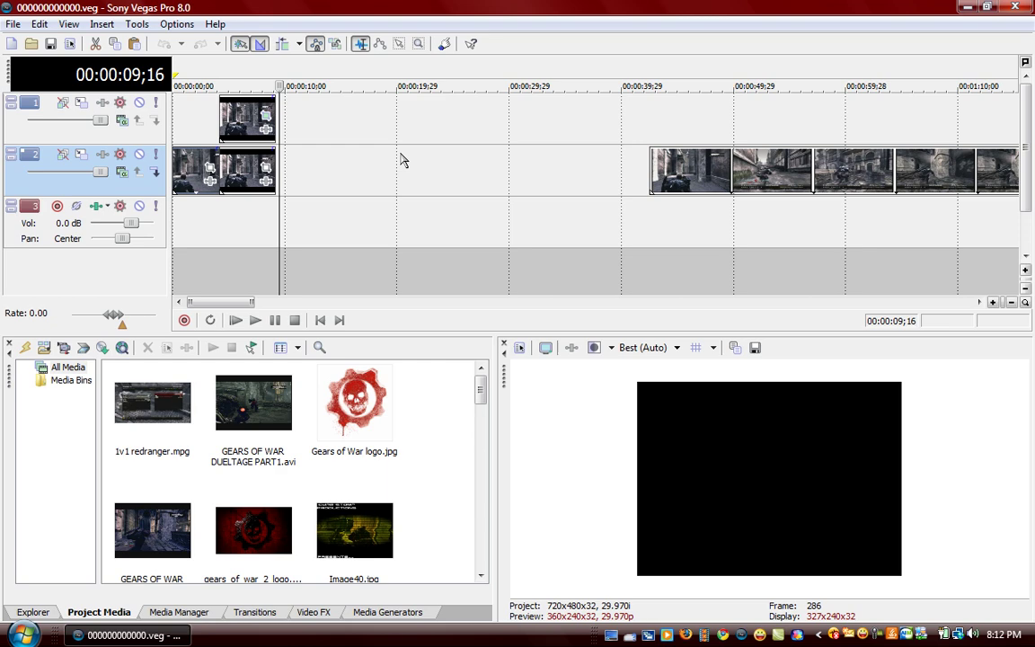
{"action": "scroll", "coordinate": [401, 159], "scroll_direction": "up", "scroll_amount": 3}
{"action": "left_click", "coordinate": [334, 175]}
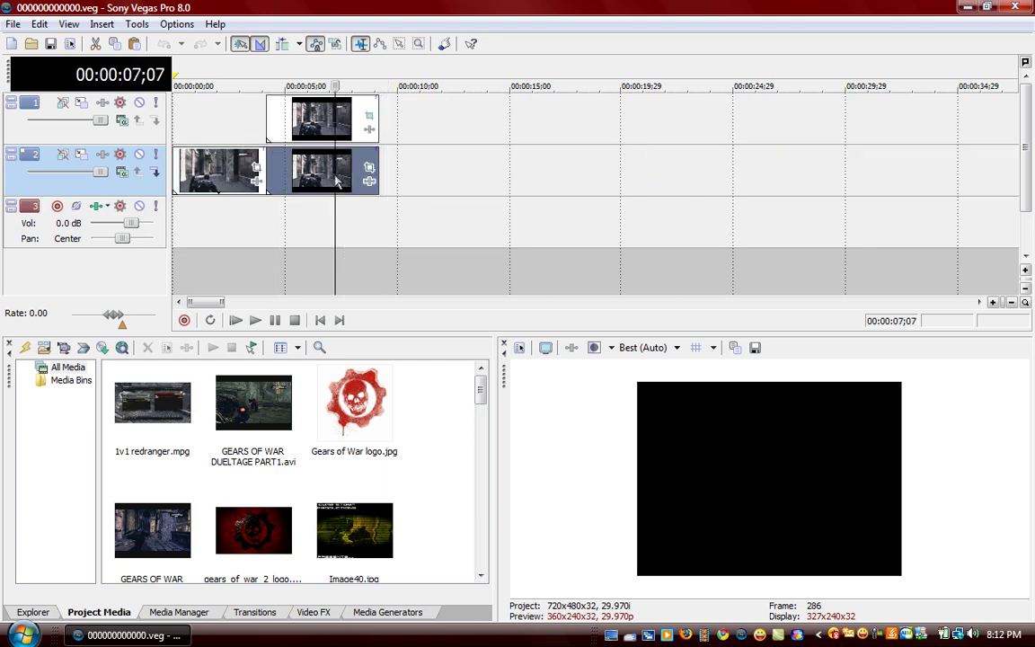
{"action": "double_click", "coordinate": [216, 171]}
{"action": "key", "text": "Delete"}
Step: Delete the long gameplay clip from track 2
{"action": "scroll", "coordinate": [357, 139], "scroll_direction": "down", "scroll_amount": 5}
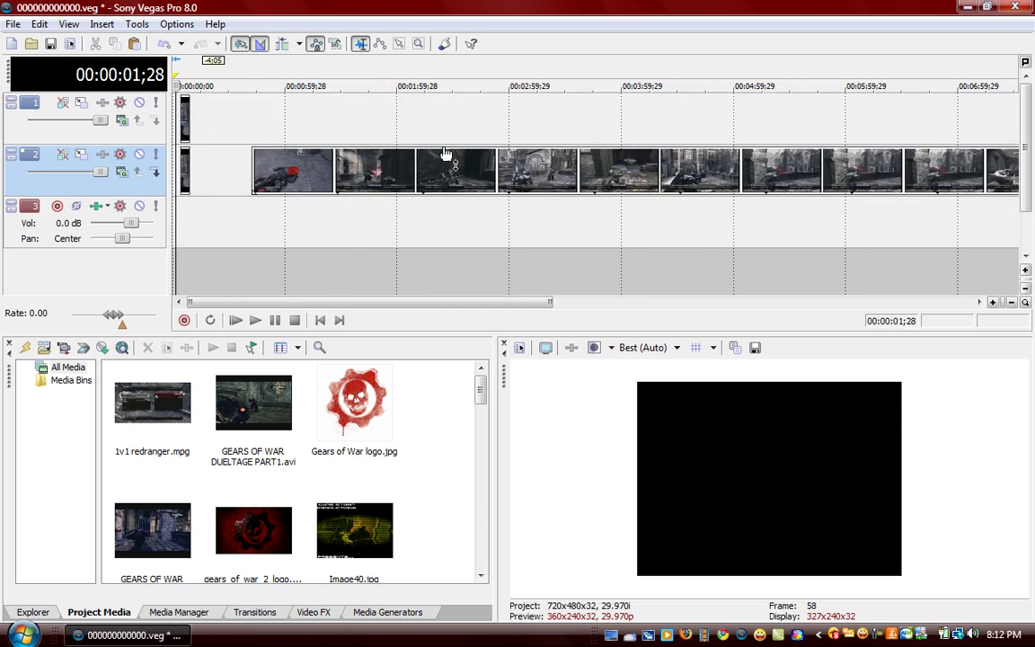
{"action": "left_click", "coordinate": [443, 155]}
{"action": "key", "text": "Delete"}
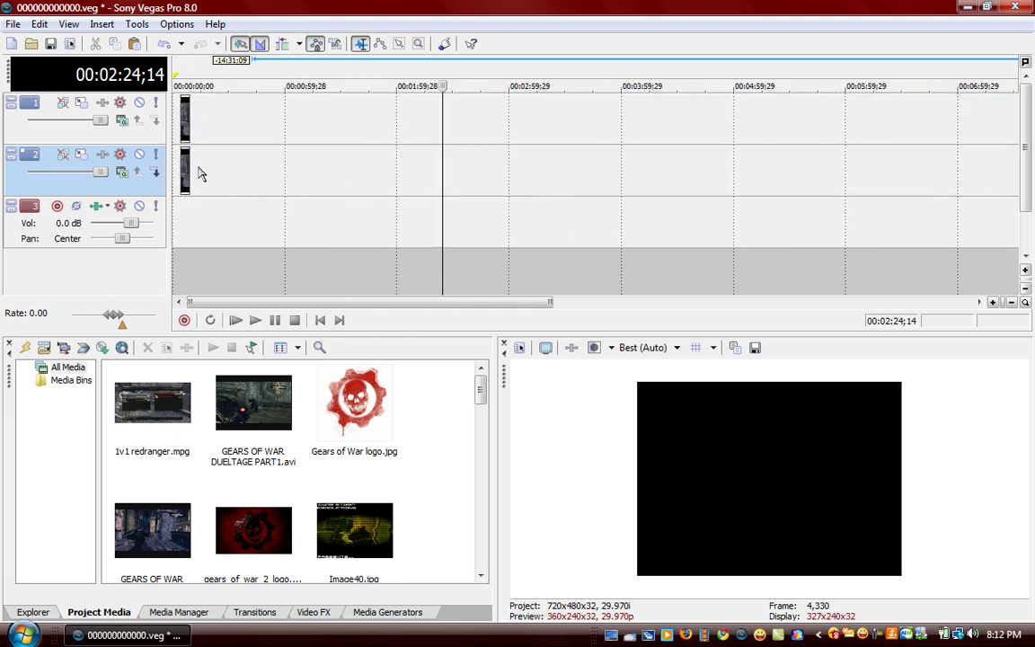
Step: Reset the loop region to the short clip and return the playhead to the start
{"action": "double_click", "coordinate": [178, 160]}
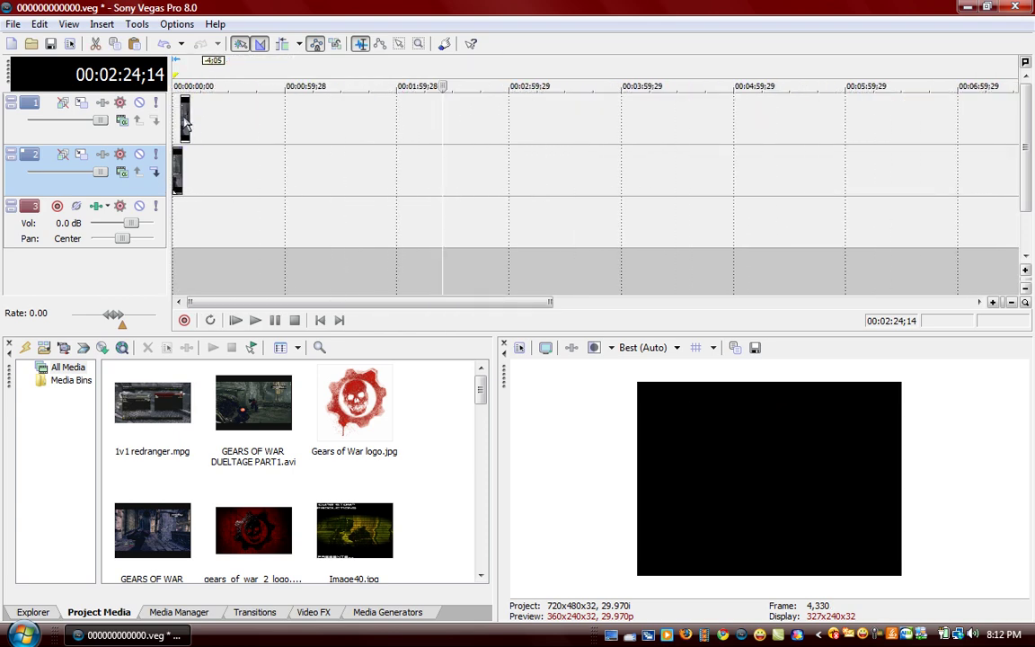
{"action": "left_click", "coordinate": [179, 112]}
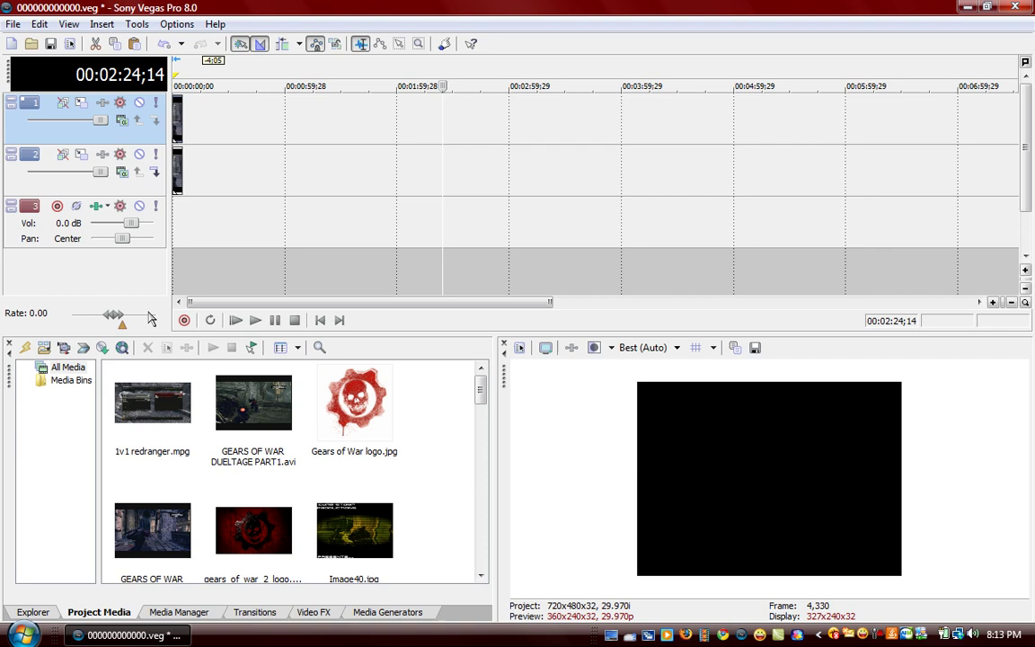
{"action": "left_click", "coordinate": [174, 169]}
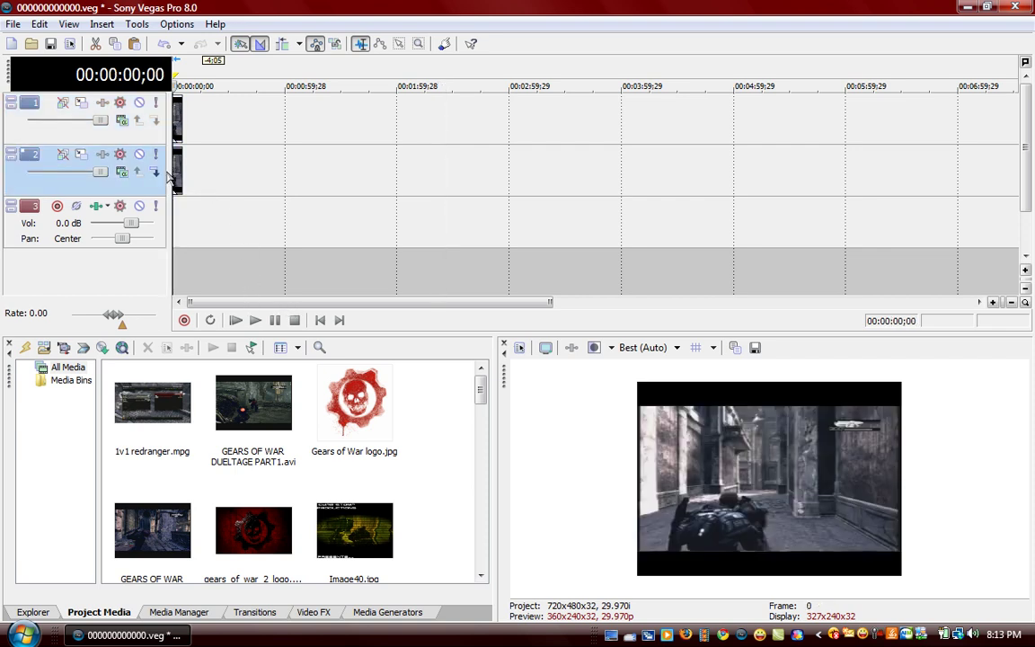
{"action": "scroll", "coordinate": [201, 156], "scroll_direction": "up", "scroll_amount": 3}
{"action": "scroll", "coordinate": [207, 162], "scroll_direction": "up", "scroll_amount": 2}
{"action": "scroll", "coordinate": [218, 169], "scroll_direction": "down", "scroll_amount": 2}
{"action": "scroll", "coordinate": [217, 169], "scroll_direction": "up", "scroll_amount": 2}
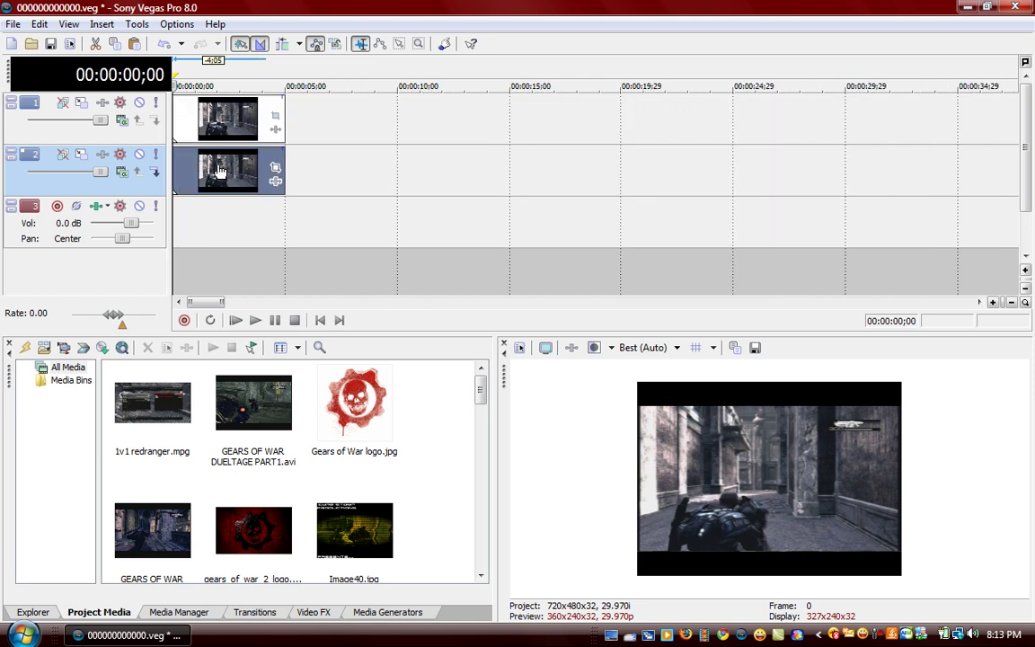
{"action": "scroll", "coordinate": [217, 169], "scroll_direction": "up", "scroll_amount": 2}
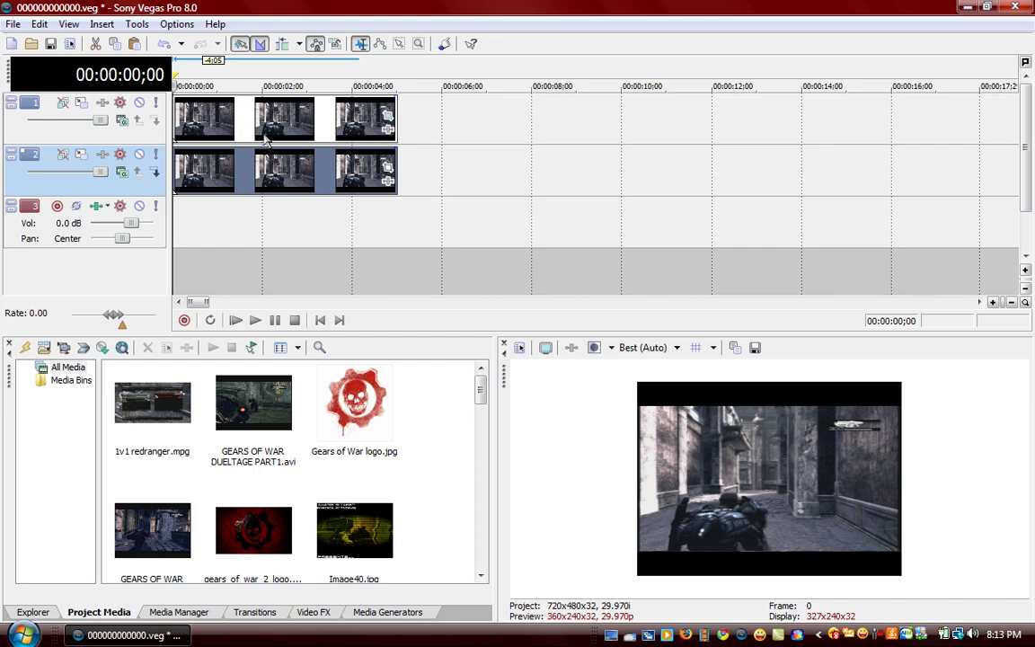
Step: Delete the track 1 clip and copy the track 2 clip
{"action": "left_click_drag", "start_coordinate": [261, 131], "coordinate": [521, 129]}
{"action": "key", "text": "Delete"}
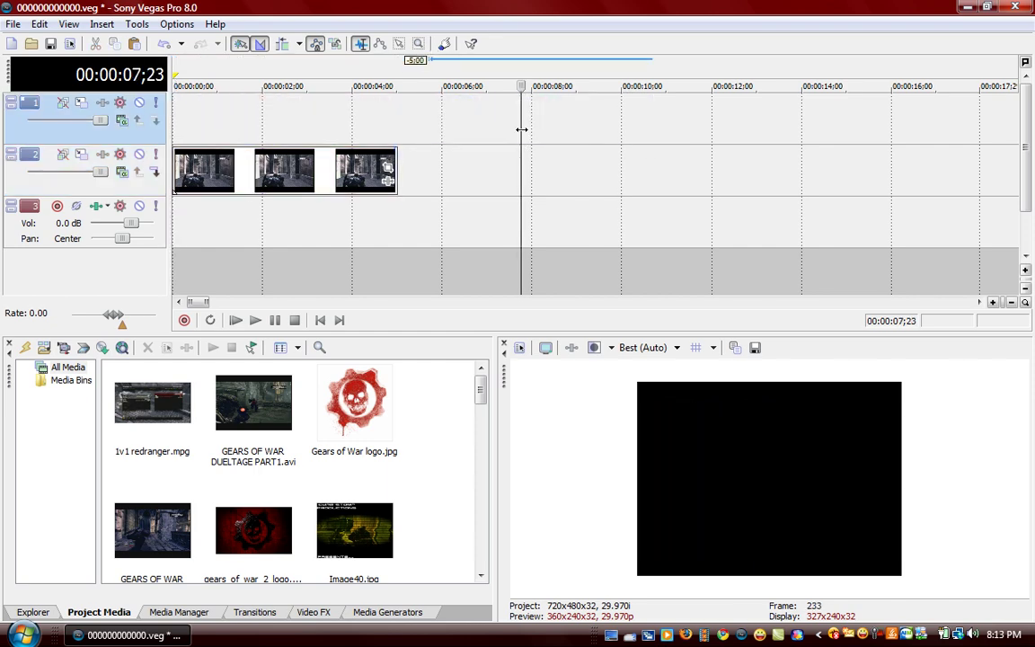
{"action": "left_click", "coordinate": [259, 175]}
{"action": "right_click", "coordinate": [266, 179]}
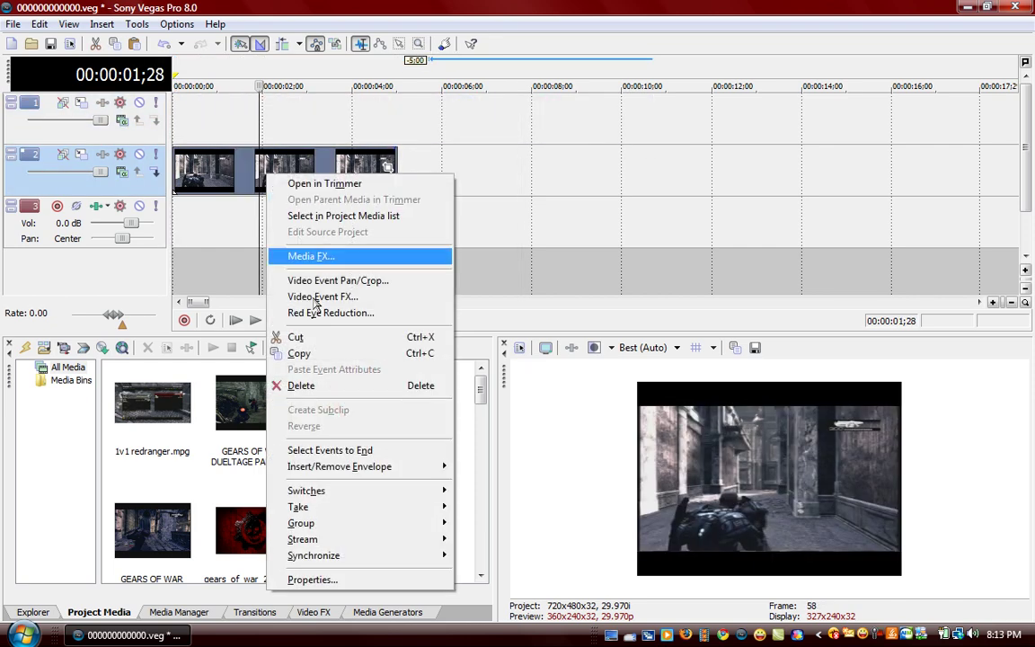
{"action": "left_click", "coordinate": [231, 184]}
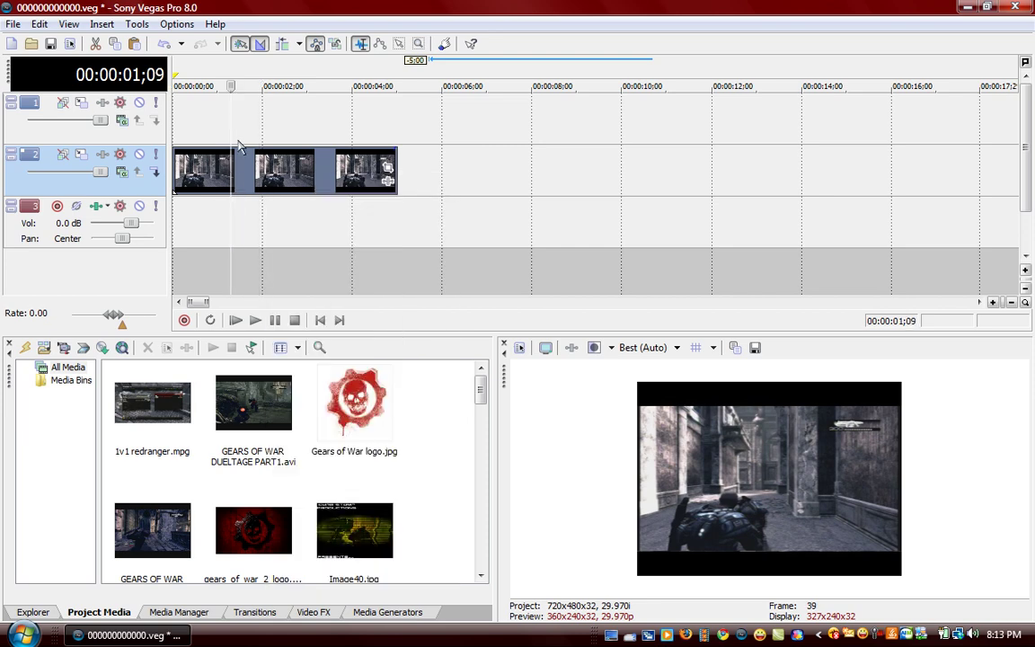
Step: Paste the copied clip onto track 1 and slide it to align with track 2
{"action": "left_click", "coordinate": [189, 131]}
{"action": "right_click", "coordinate": [198, 128]}
{"action": "left_click", "coordinate": [226, 135]}
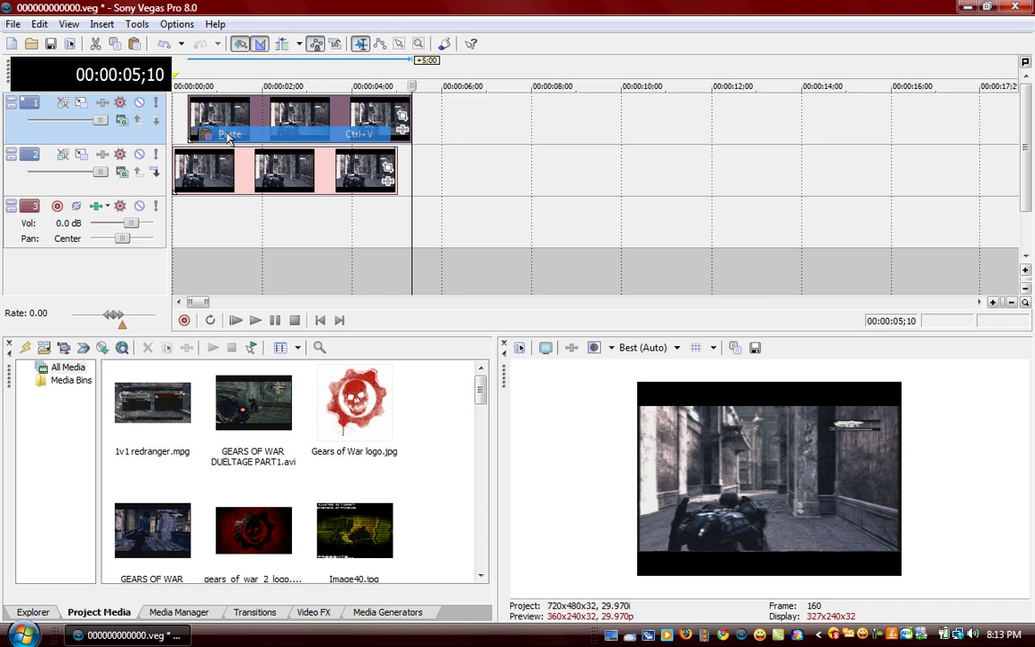
{"action": "right_click", "coordinate": [467, 129]}
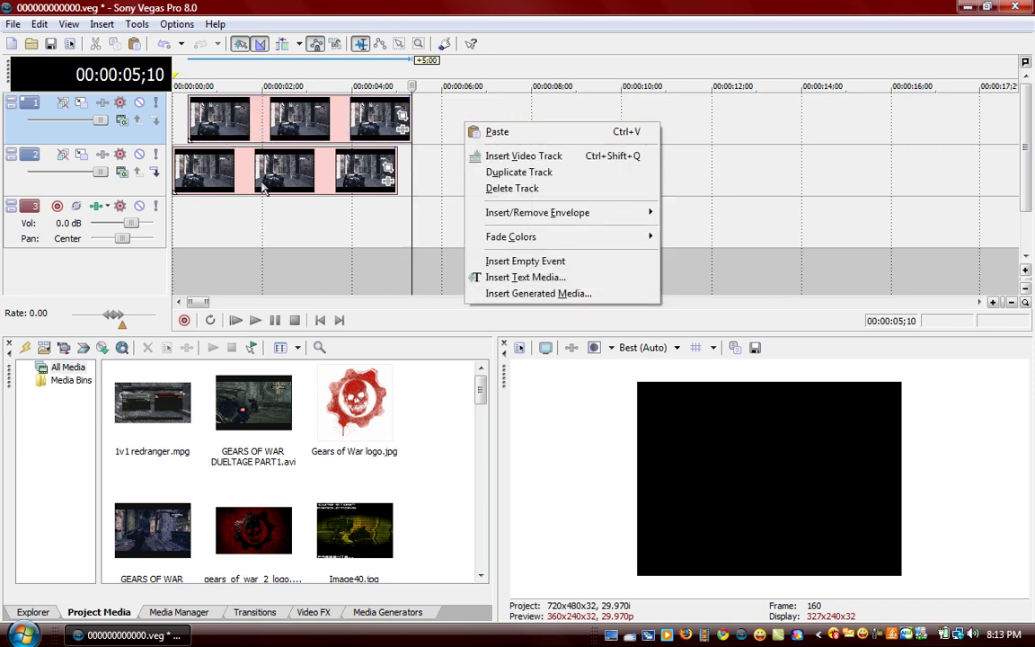
{"action": "left_click", "coordinate": [260, 132]}
{"action": "left_click_drag", "start_coordinate": [310, 125], "coordinate": [296, 126]}
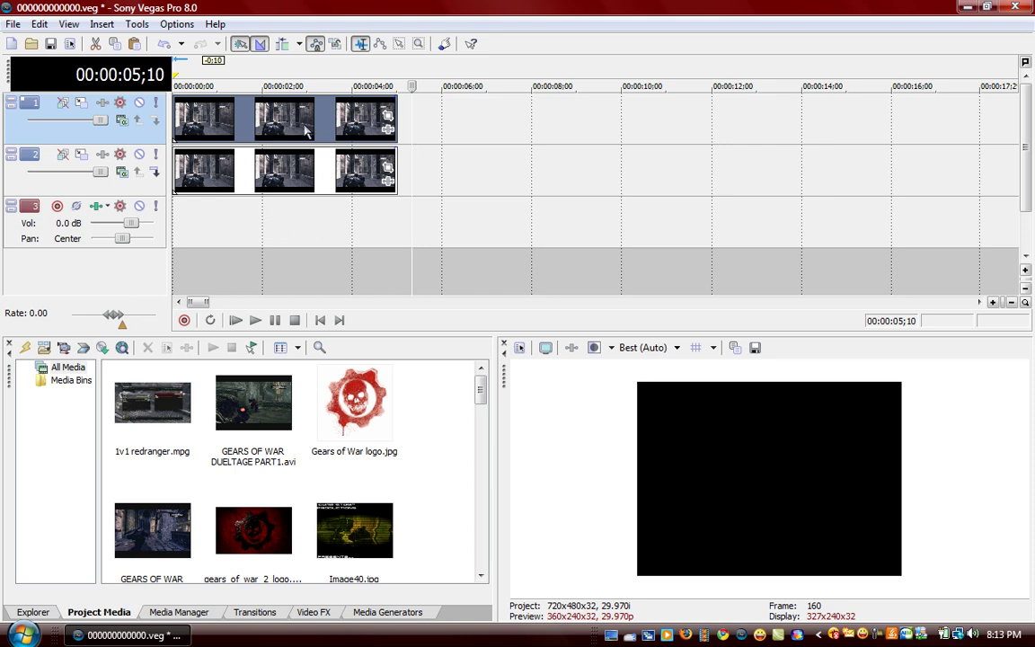
{"action": "left_click", "coordinate": [249, 158]}
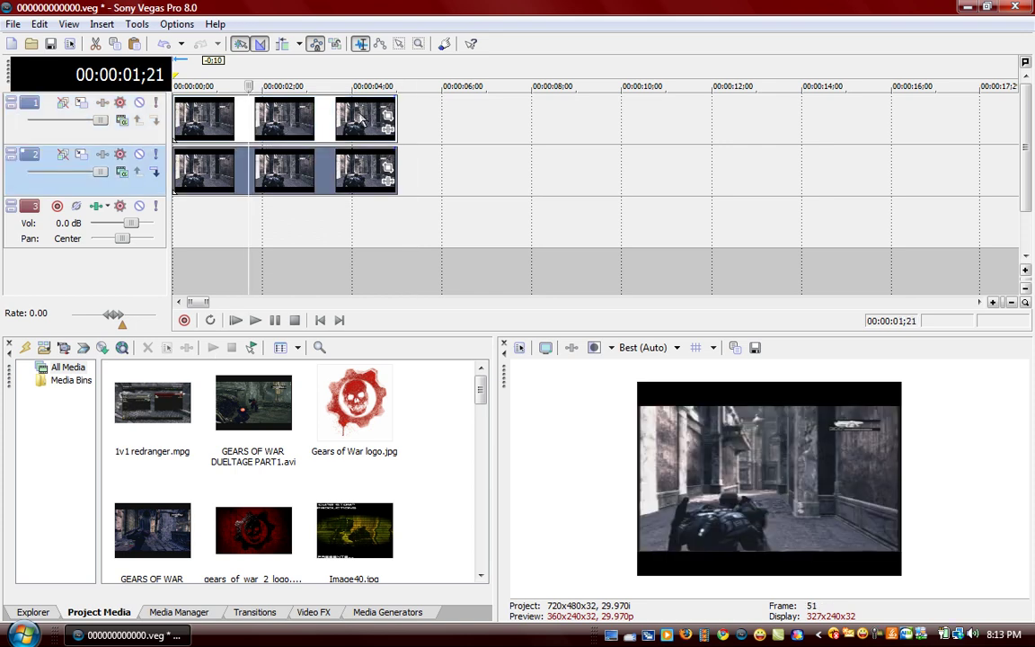
{"action": "left_click", "coordinate": [244, 122]}
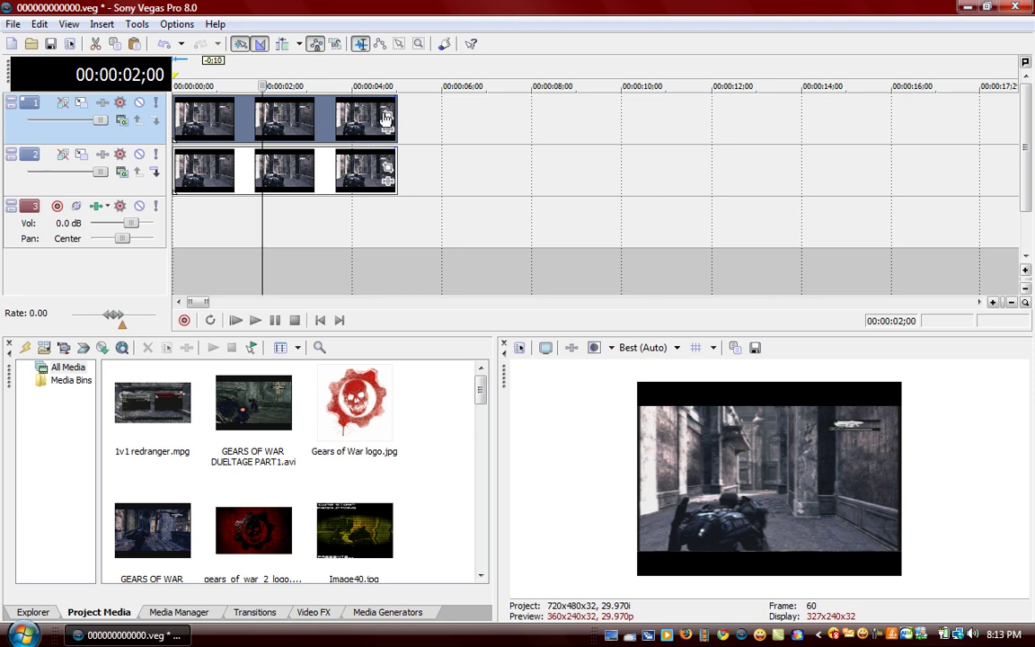
{"action": "scroll", "coordinate": [354, 135], "scroll_direction": "down", "scroll_amount": 2}
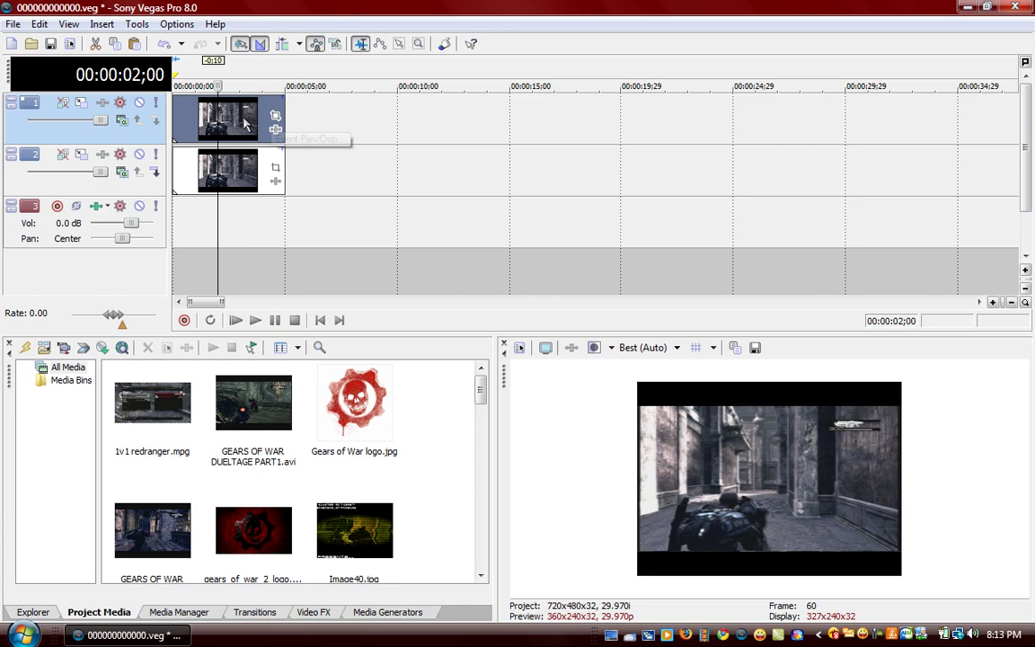
Step: Open Event Pan/Crop for the track 1 clip with Mask enabled
{"action": "right_click", "coordinate": [245, 118]}
{"action": "key", "text": "Escape"}
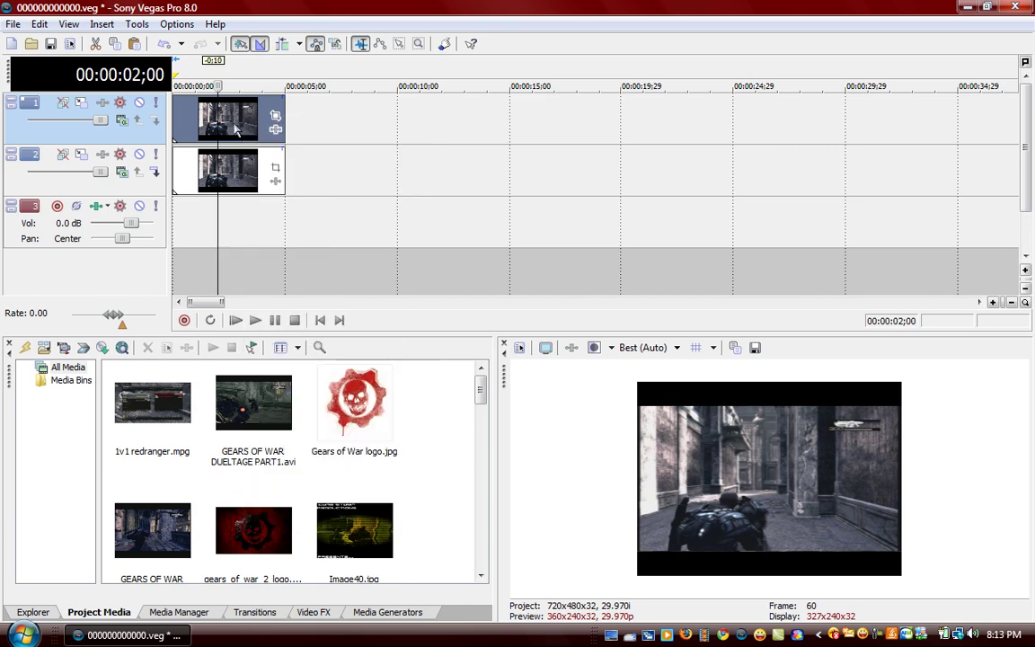
{"action": "left_click", "coordinate": [276, 118]}
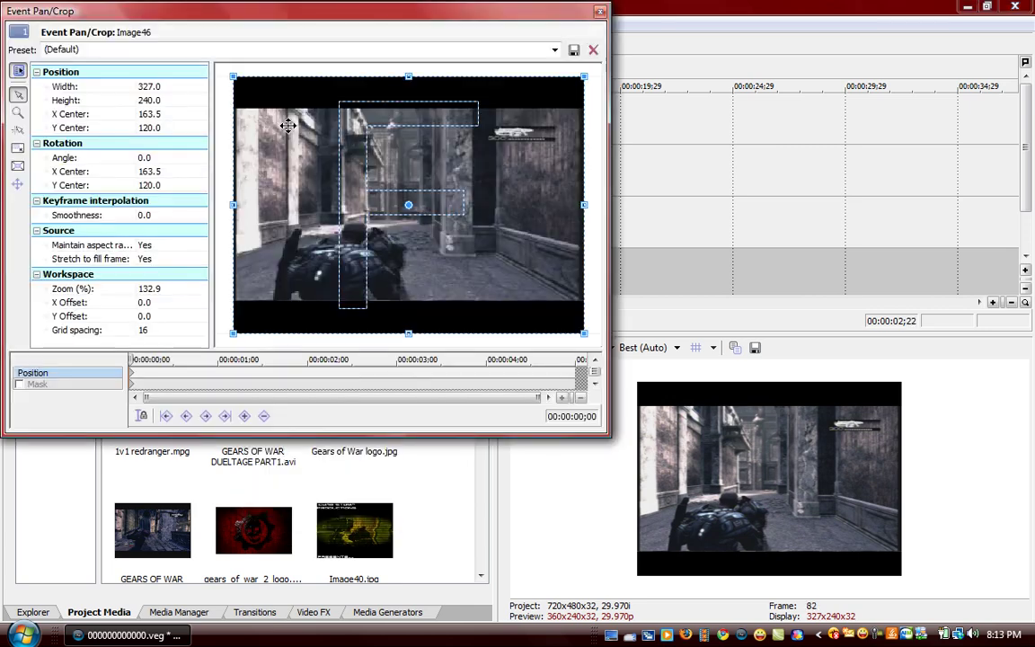
{"action": "left_click", "coordinate": [20, 385]}
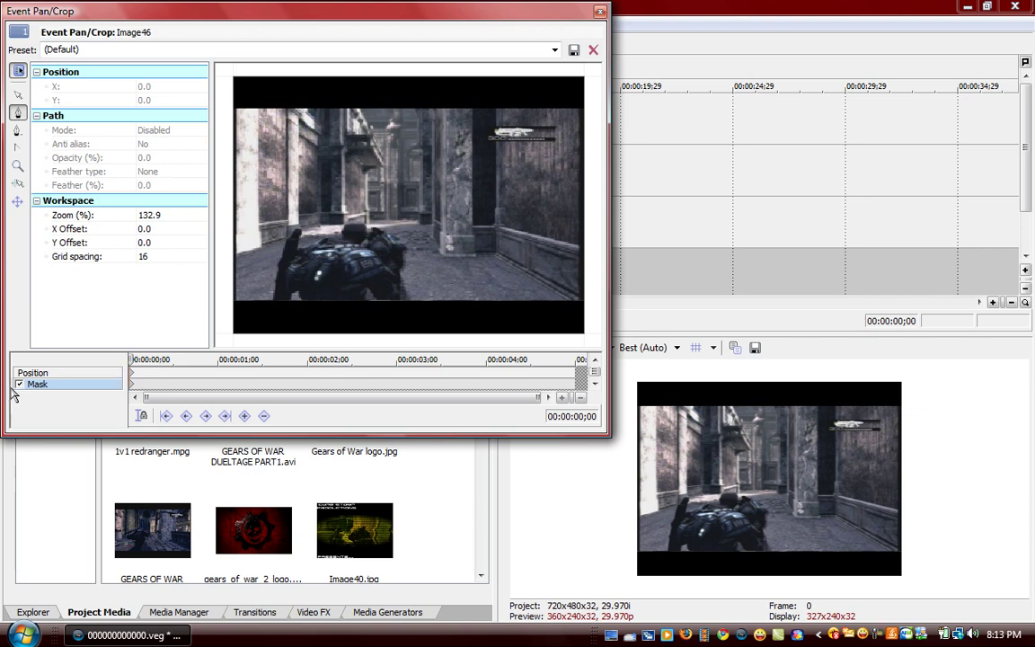
{"action": "mouse_move", "coordinate": [83, 12]}
{"action": "left_mouse_down"}
{"action": "mouse_move", "coordinate": [87, 65]}
{"action": "mouse_move", "coordinate": [106, 13]}
{"action": "left_mouse_up"}
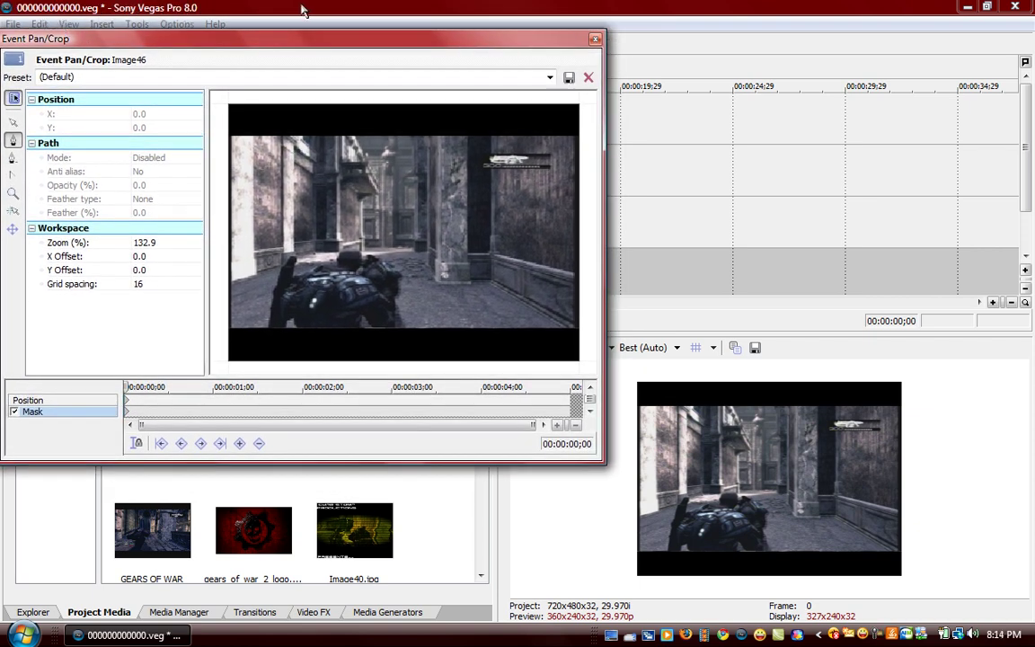
{"action": "left_click_drag", "start_coordinate": [243, 60], "coordinate": [243, 22]}
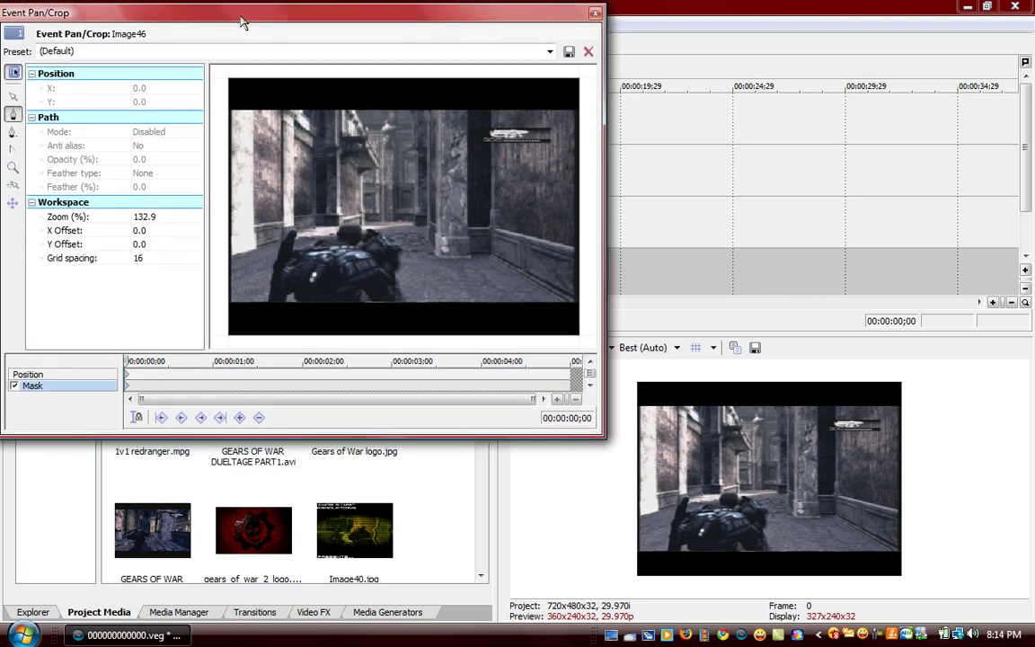
{"action": "scroll", "coordinate": [276, 345], "scroll_direction": "up", "scroll_amount": 2}
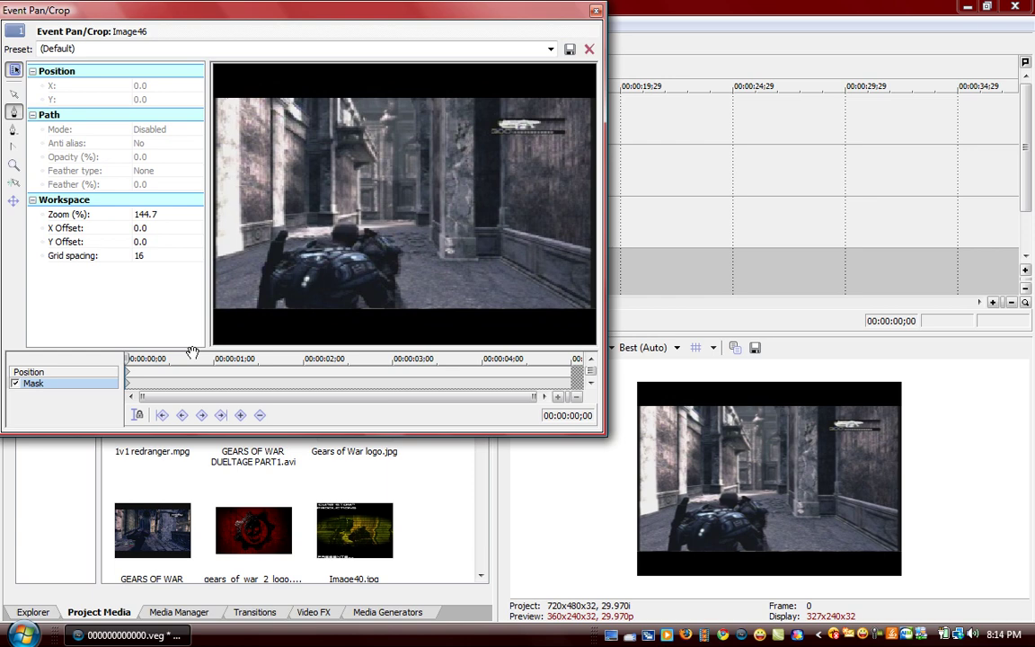
Step: Place mask anchor points around the crouching soldier, closing the path at the first point
{"action": "left_click", "coordinate": [257, 313]}
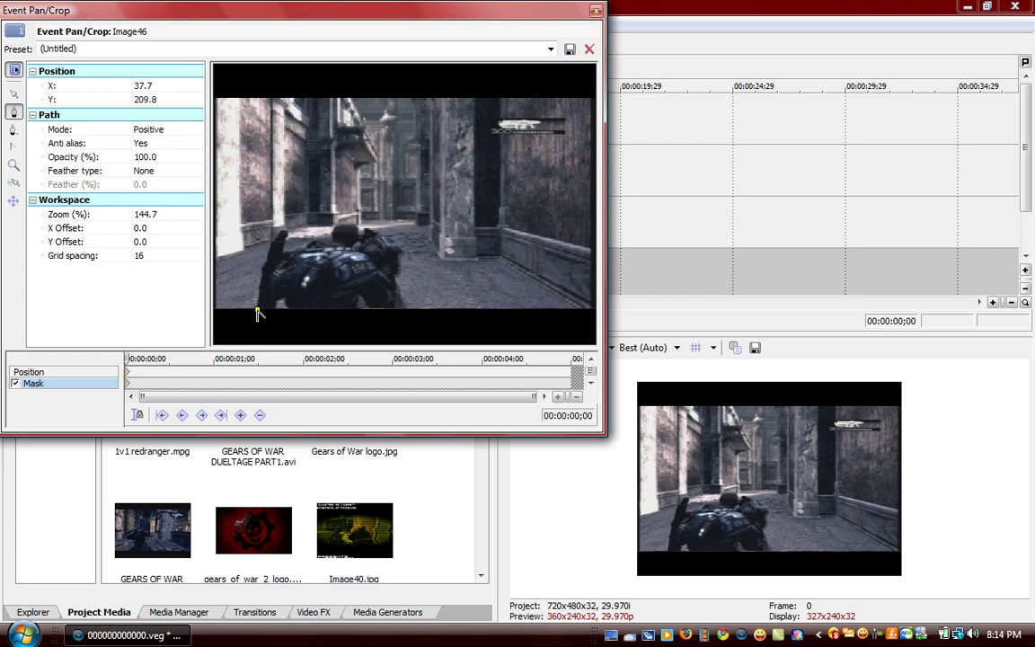
{"action": "left_click", "coordinate": [394, 308]}
{"action": "left_click", "coordinate": [393, 281]}
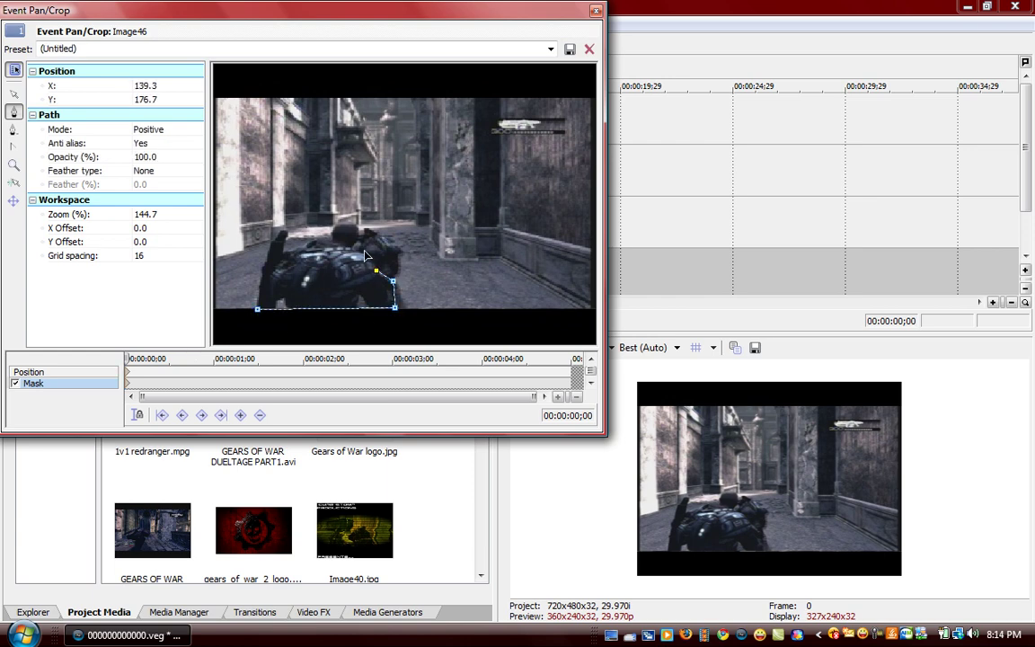
{"action": "left_click", "coordinate": [364, 253]}
{"action": "left_click", "coordinate": [360, 227]}
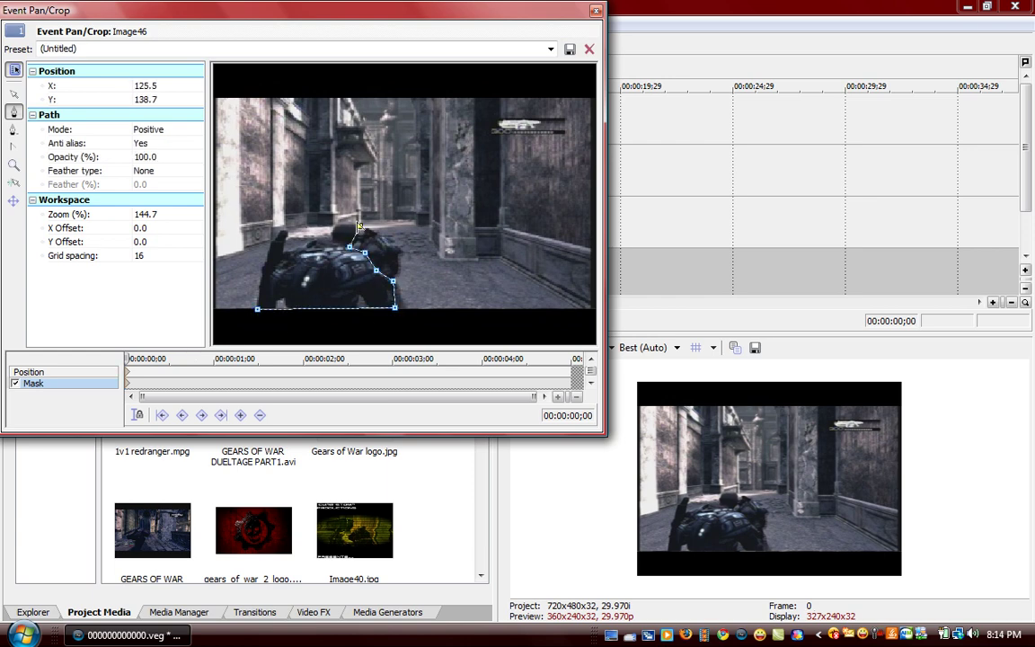
{"action": "left_click", "coordinate": [316, 242]}
{"action": "left_click", "coordinate": [286, 234]}
{"action": "left_click", "coordinate": [265, 254]}
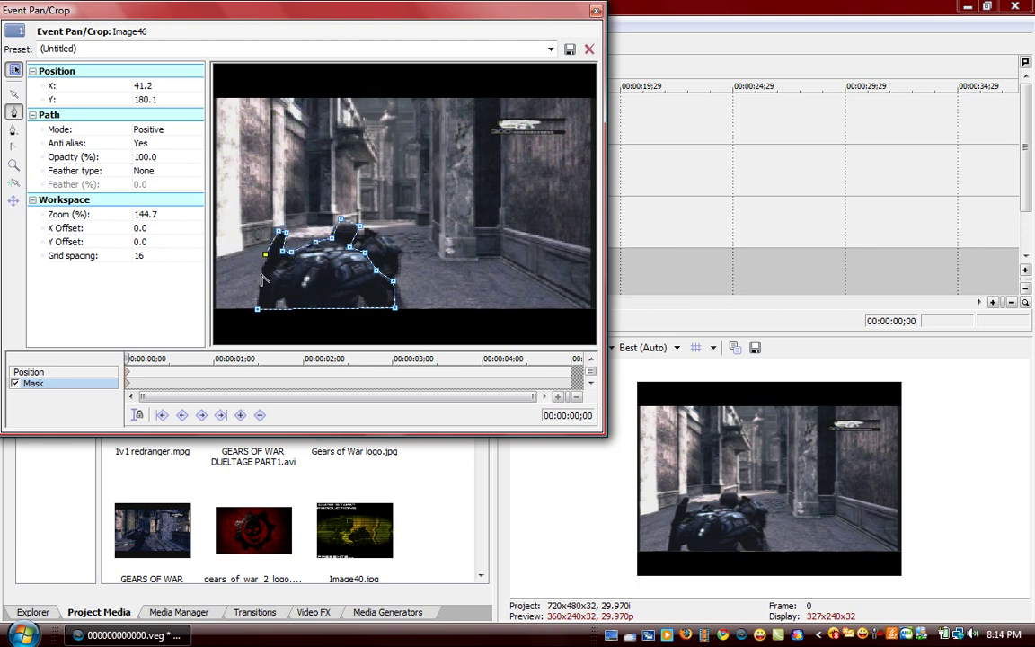
{"action": "left_click", "coordinate": [255, 311]}
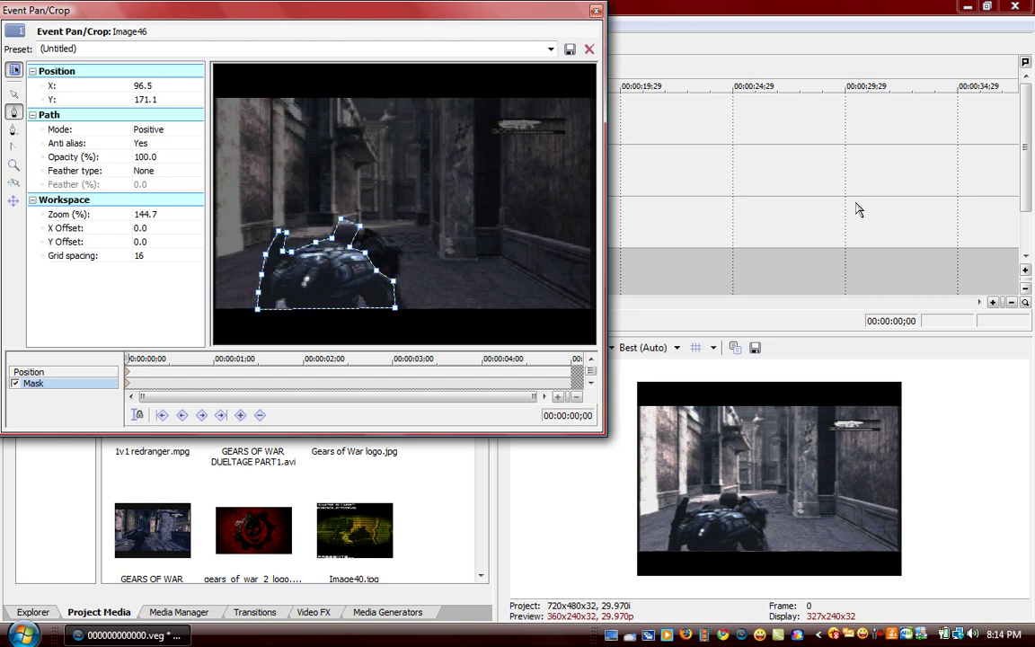
Step: Shrink and centre the crop frame on the soldier to zoom in
{"action": "left_click", "coordinate": [29, 371]}
{"action": "scroll", "coordinate": [470, 215], "scroll_direction": "down", "scroll_amount": 2}
{"action": "scroll", "coordinate": [460, 185], "scroll_direction": "down", "scroll_amount": 3}
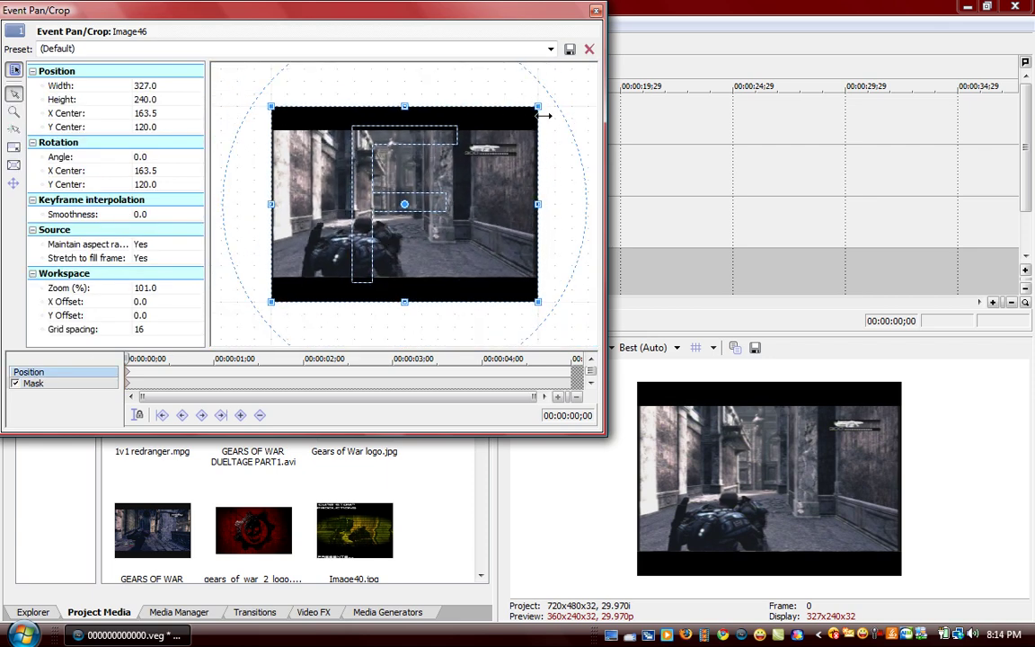
{"action": "left_click_drag", "start_coordinate": [536, 106], "coordinate": [427, 202]}
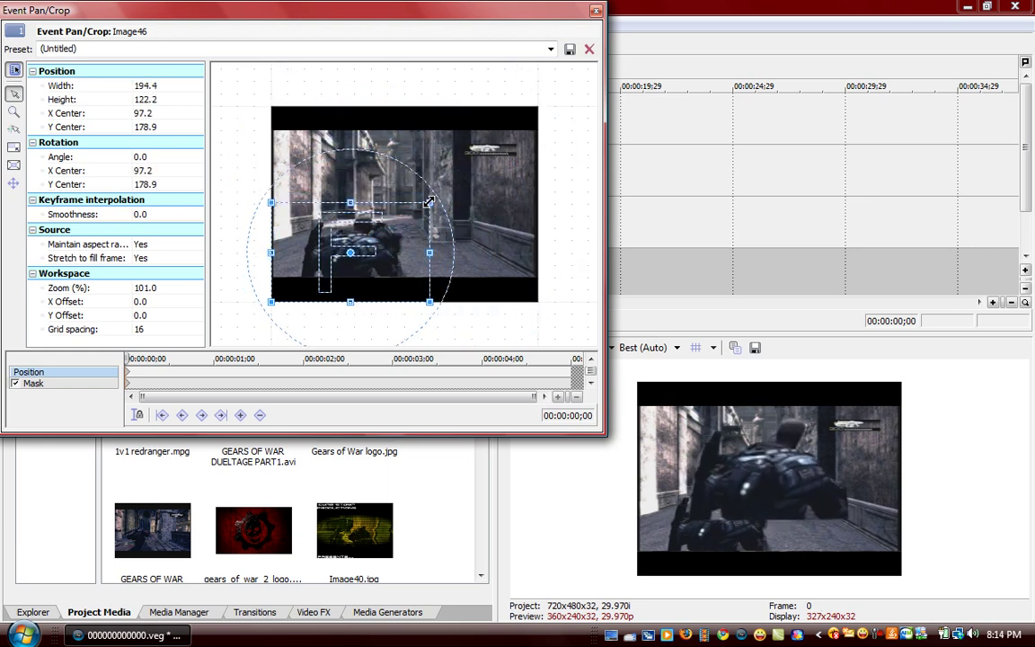
{"action": "left_click_drag", "start_coordinate": [427, 202], "coordinate": [413, 216]}
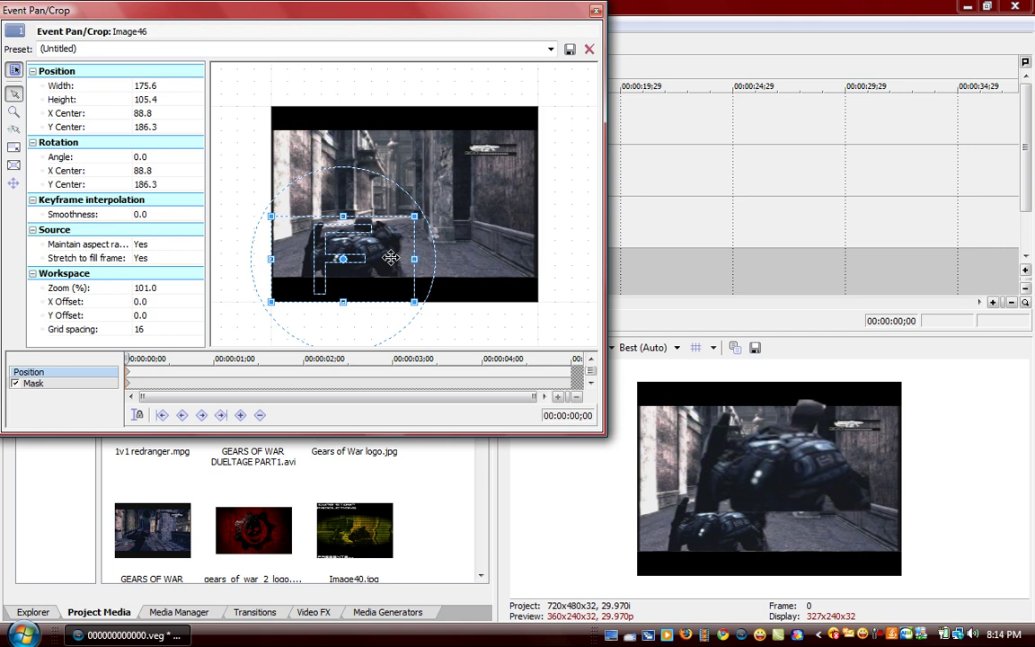
{"action": "left_click_drag", "start_coordinate": [372, 259], "coordinate": [408, 240]}
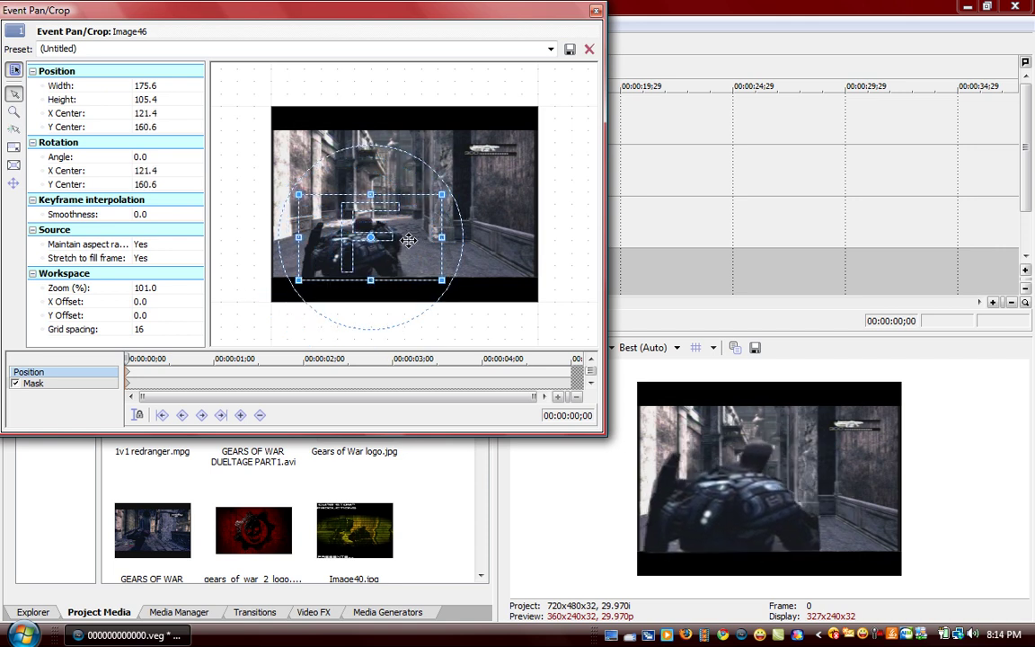
Step: Keep the zoom keyframe at 2;17 and restore full frame at the clip start and end
{"action": "left_click", "coordinate": [355, 378]}
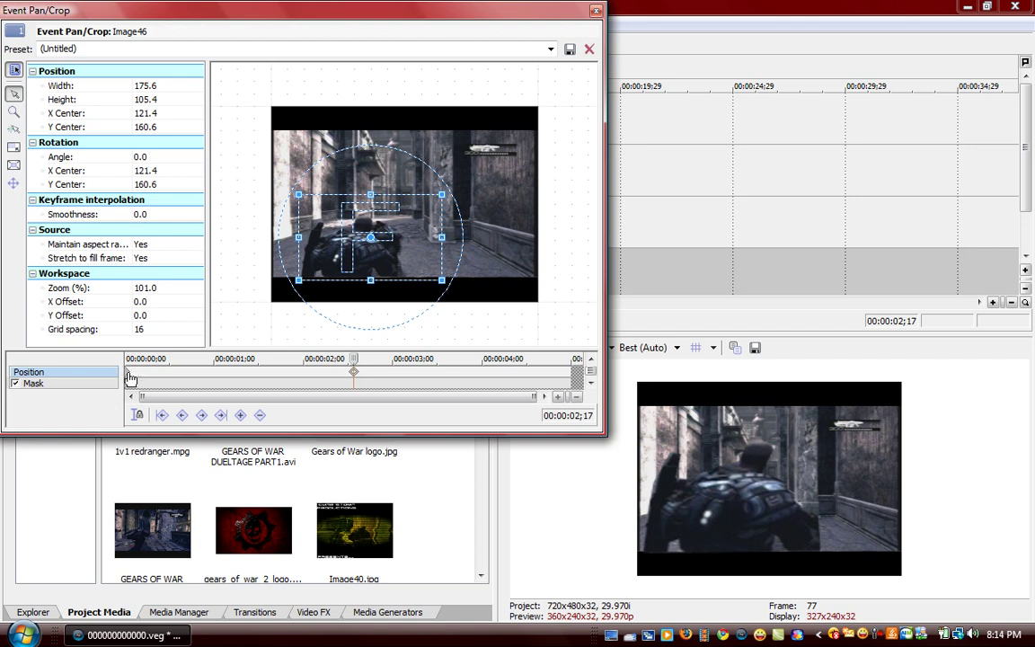
{"action": "left_click", "coordinate": [128, 377]}
{"action": "right_click", "coordinate": [483, 275]}
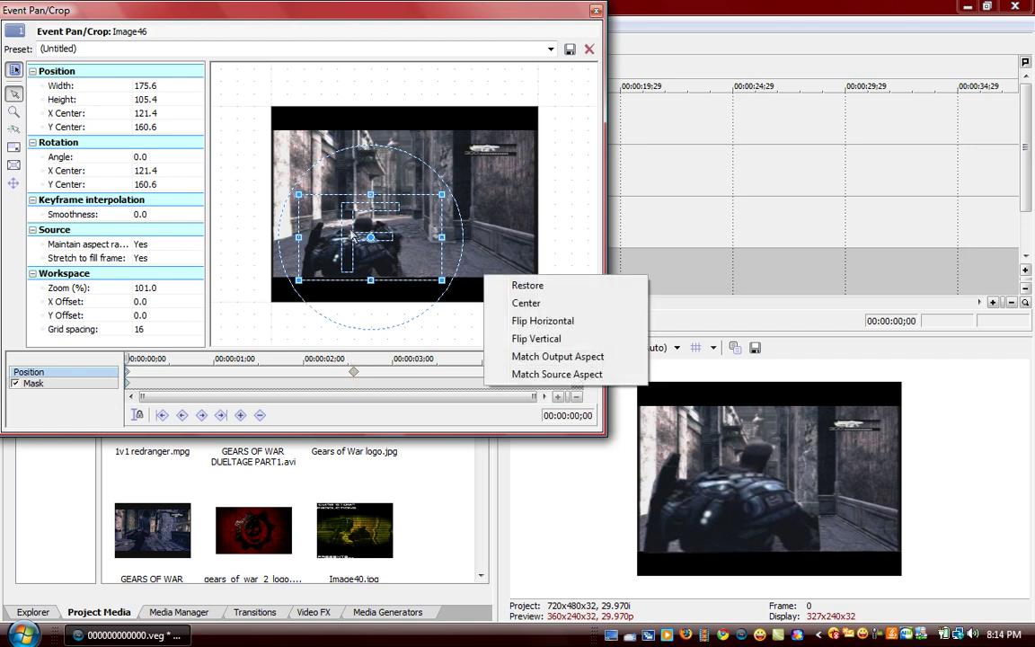
{"action": "left_click", "coordinate": [528, 285]}
{"action": "left_click", "coordinate": [353, 376]}
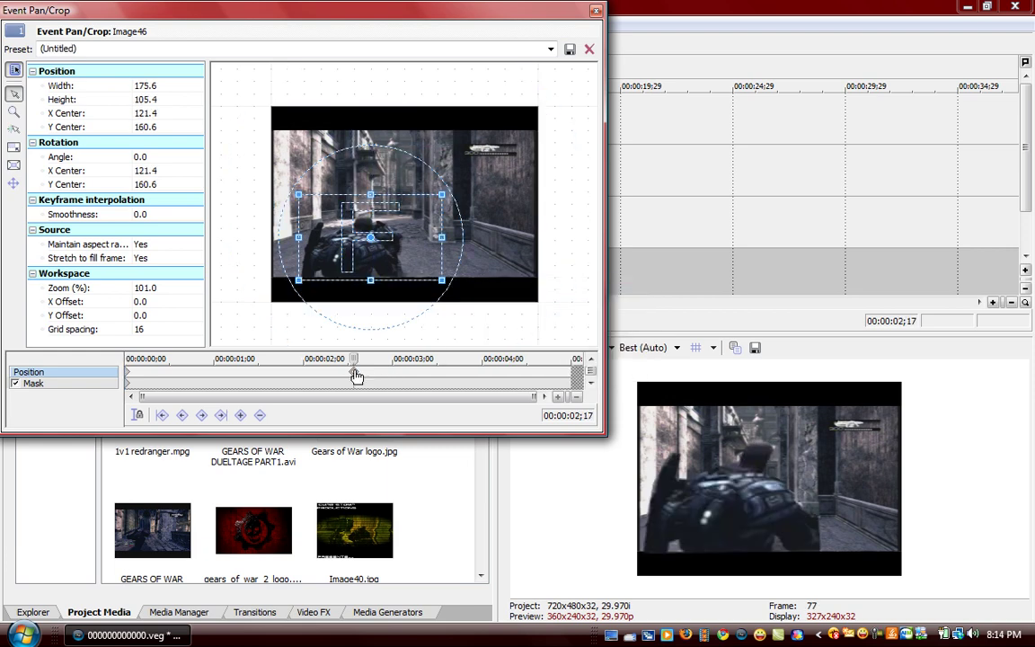
{"action": "left_click", "coordinate": [573, 382]}
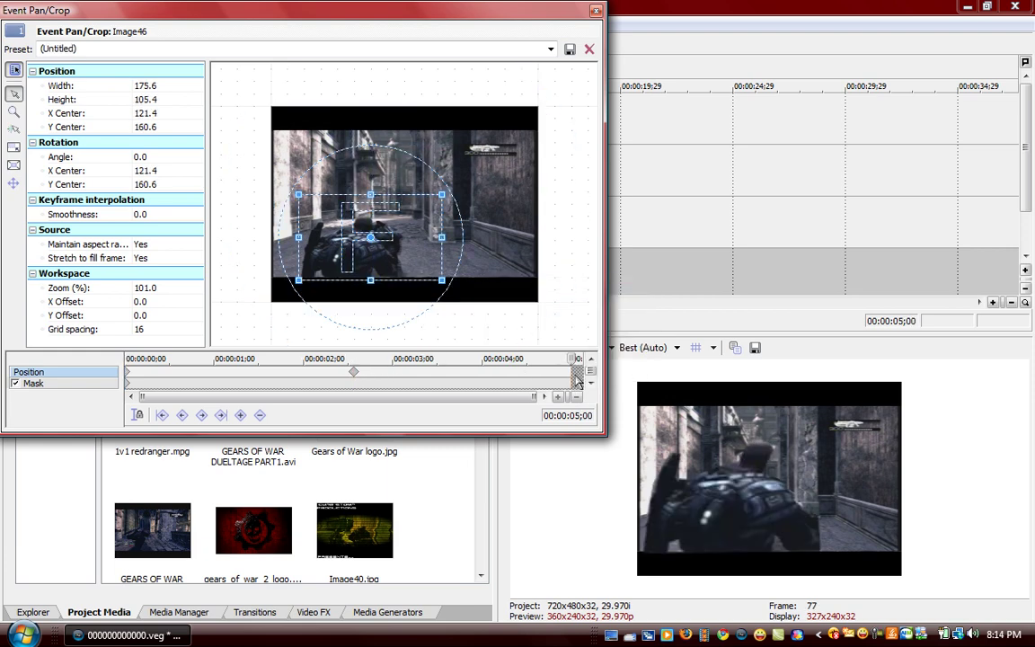
{"action": "right_click", "coordinate": [488, 238]}
{"action": "left_click", "coordinate": [530, 240]}
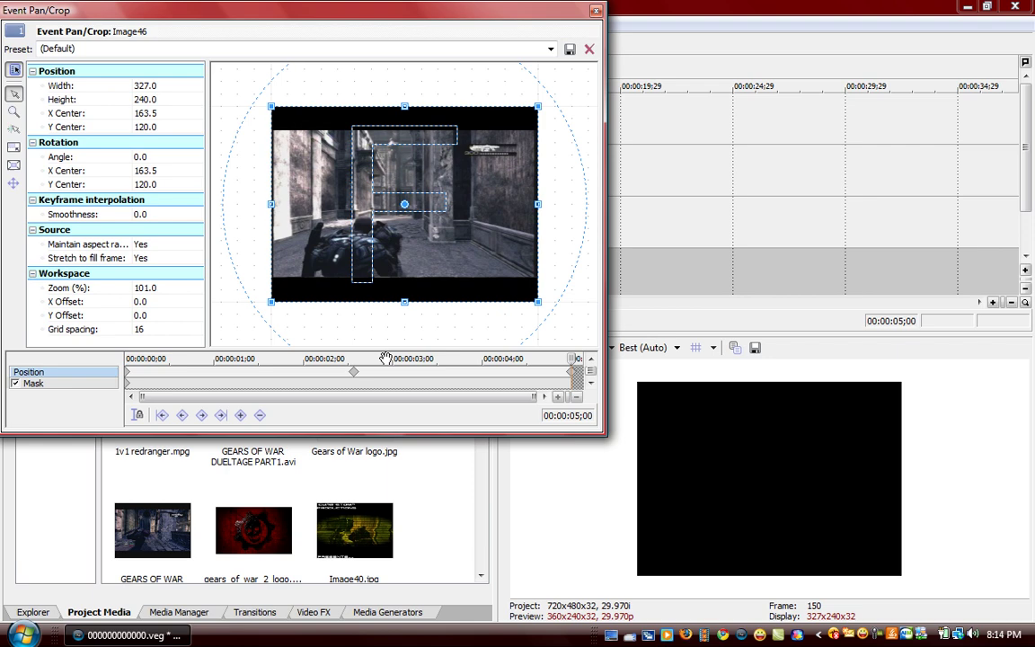
Step: Preview the zoom animation and close the Pan/Crop window
{"action": "mouse_move", "coordinate": [158, 363]}
{"action": "left_mouse_down"}
{"action": "mouse_move", "coordinate": [104, 362]}
{"action": "mouse_move", "coordinate": [351, 358]}
{"action": "left_mouse_up"}
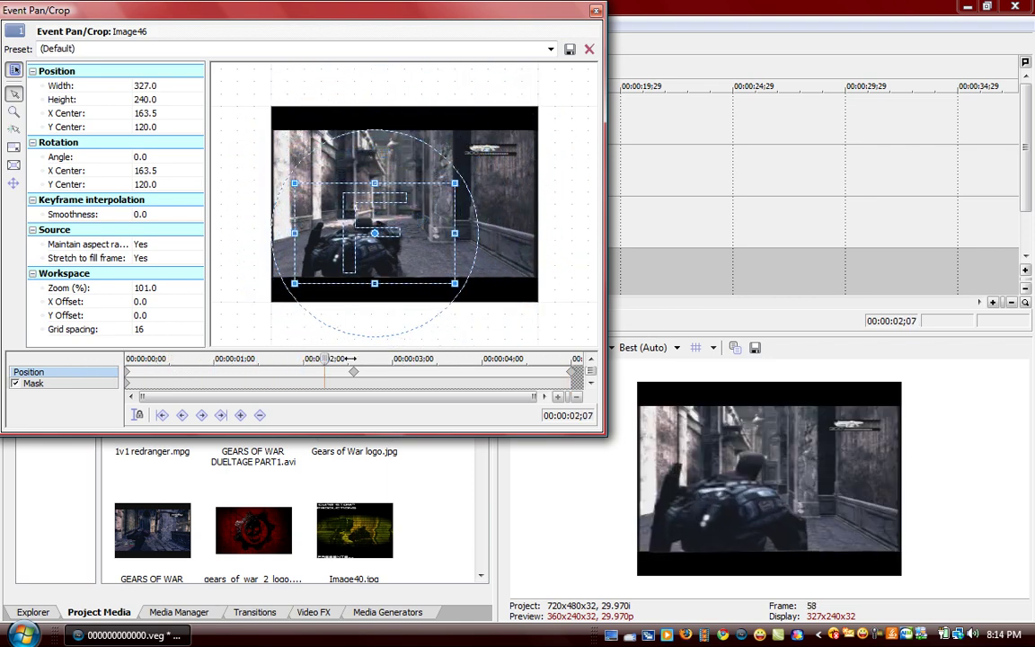
{"action": "mouse_move", "coordinate": [351, 359]}
{"action": "left_mouse_down"}
{"action": "mouse_move", "coordinate": [542, 358]}
{"action": "mouse_move", "coordinate": [96, 360]}
{"action": "mouse_move", "coordinate": [378, 358]}
{"action": "left_mouse_up"}
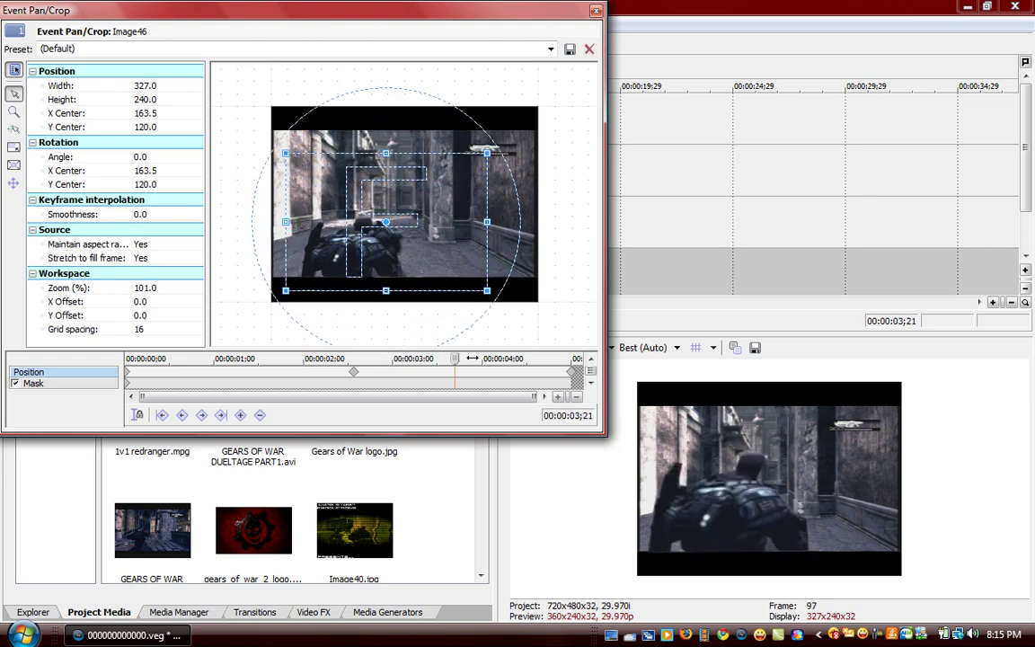
{"action": "left_click_drag", "start_coordinate": [379, 359], "coordinate": [635, 108]}
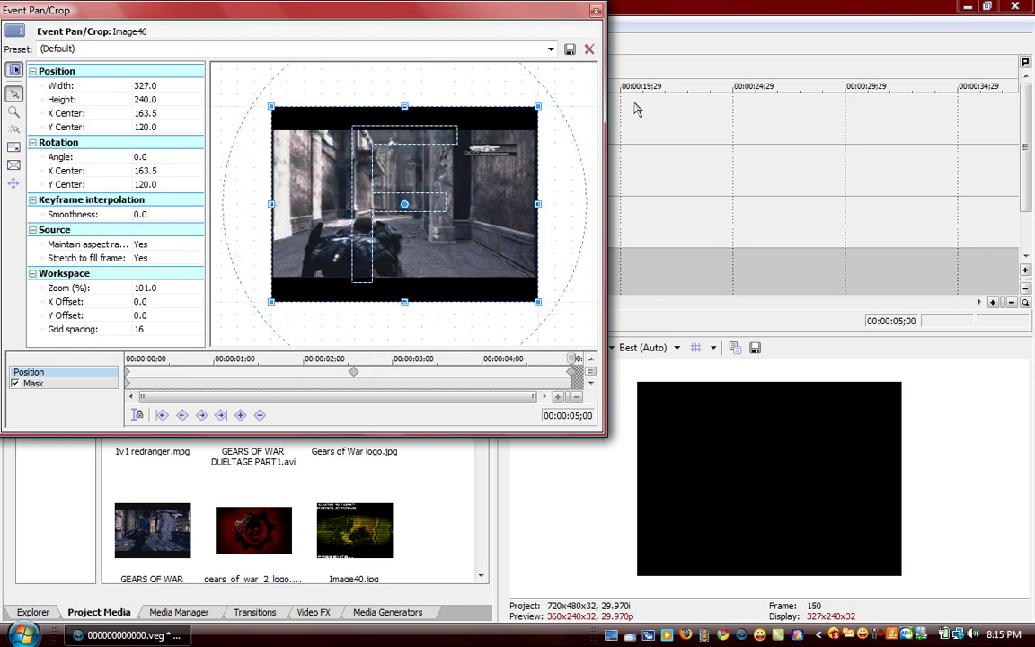
{"action": "left_click", "coordinate": [596, 12]}
Step: Select the track 2 clip and move the cursor back to the start
{"action": "left_click", "coordinate": [214, 131]}
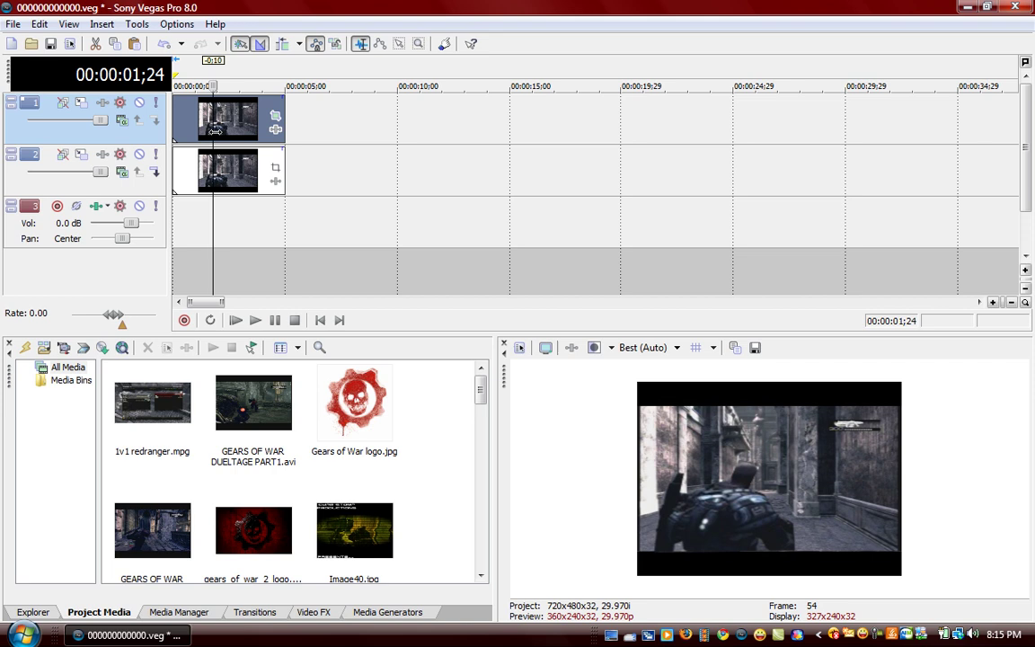
{"action": "scroll", "coordinate": [214, 131], "scroll_direction": "down", "scroll_amount": 3}
{"action": "scroll", "coordinate": [220, 138], "scroll_direction": "up", "scroll_amount": 3}
{"action": "left_click", "coordinate": [214, 164]}
{"action": "left_click", "coordinate": [175, 166]}
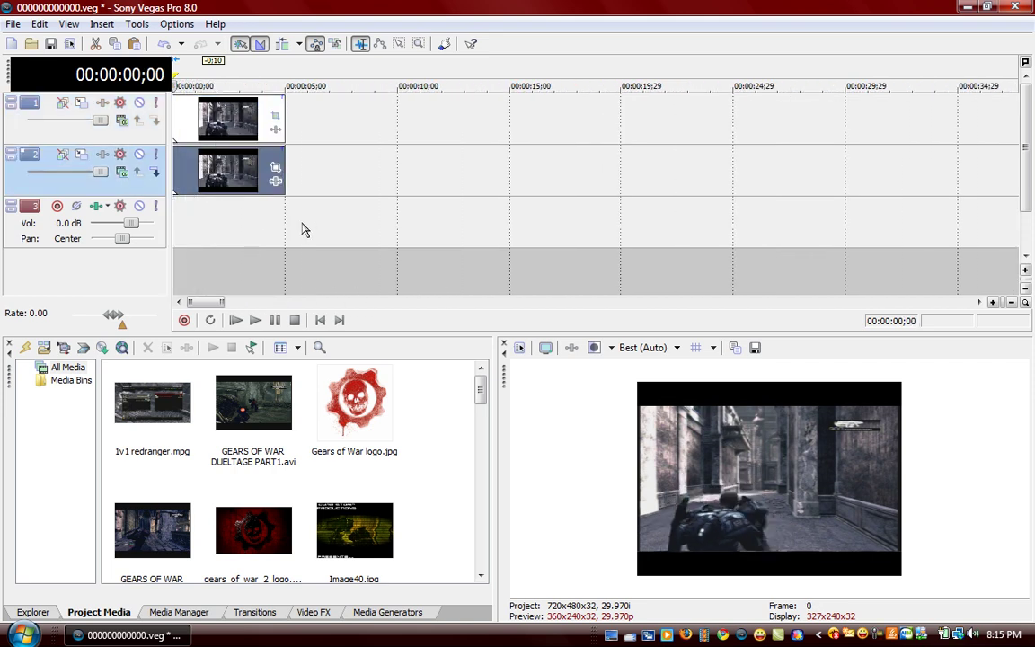
Step: Find and pick Color Balance in the Video FX list
{"action": "left_click", "coordinate": [310, 612]}
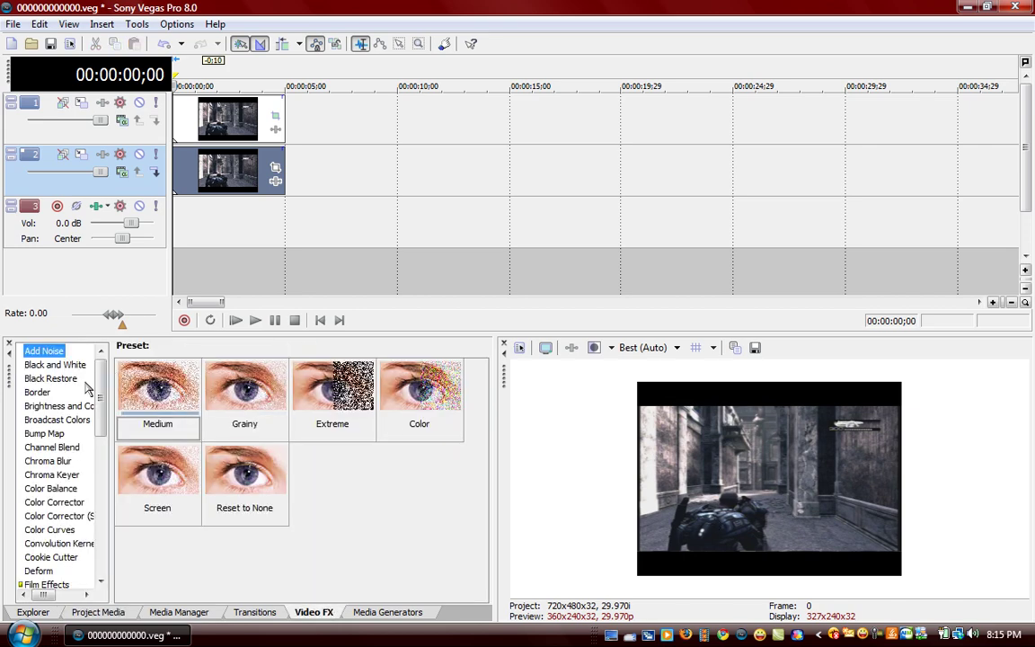
{"action": "scroll", "coordinate": [90, 422], "scroll_direction": "down", "scroll_amount": 4}
{"action": "scroll", "coordinate": [94, 476], "scroll_direction": "down", "scroll_amount": 1}
{"action": "scroll", "coordinate": [85, 499], "scroll_direction": "down", "scroll_amount": 1}
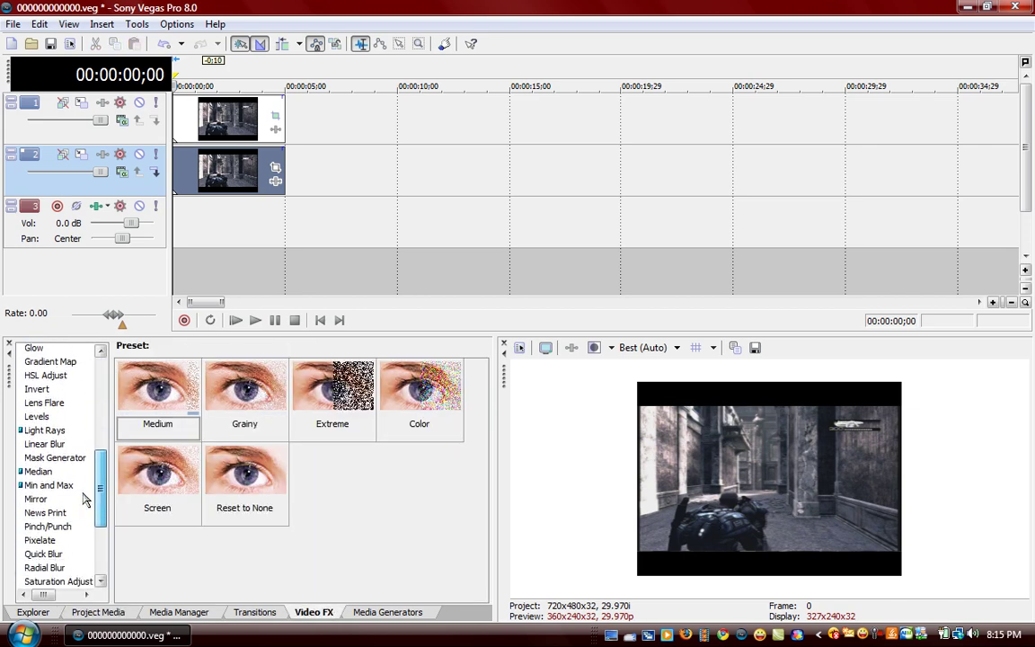
{"action": "scroll", "coordinate": [84, 503], "scroll_direction": "down", "scroll_amount": 3}
{"action": "scroll", "coordinate": [79, 455], "scroll_direction": "up", "scroll_amount": 10}
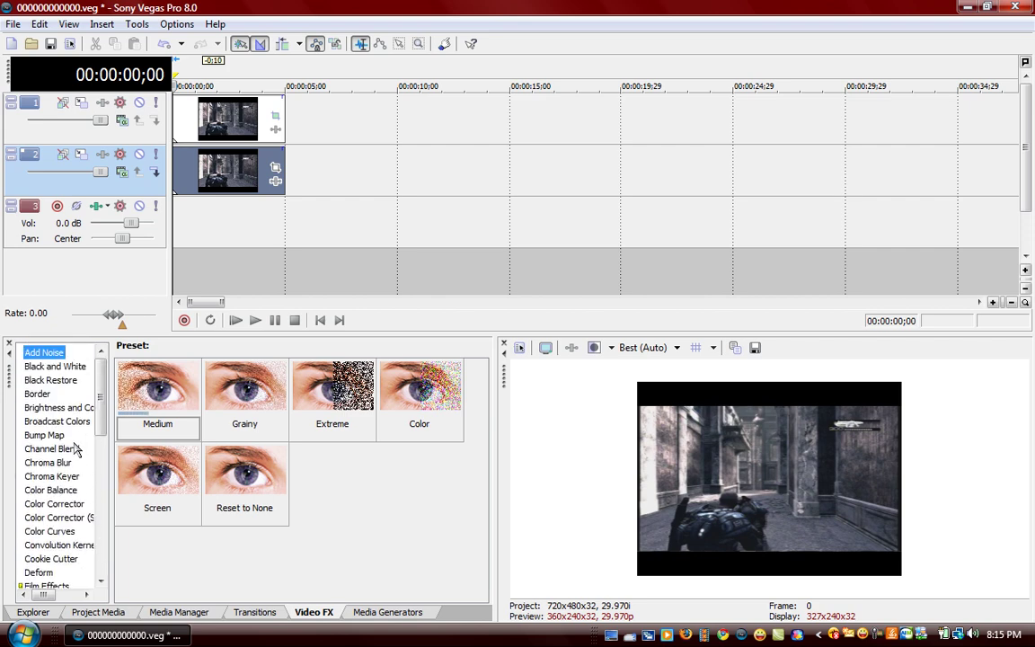
{"action": "left_click", "coordinate": [52, 489]}
Step: Apply a red Color Balance preset and experiment with tint sliders and tonal ranges
{"action": "left_click_drag", "start_coordinate": [244, 387], "coordinate": [239, 117]}
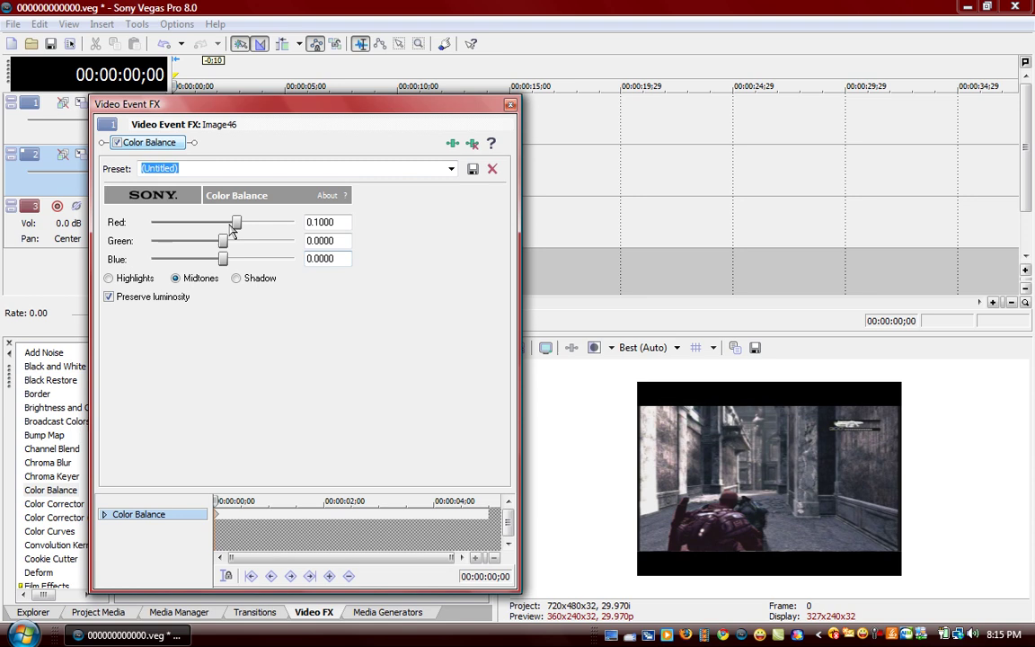
{"action": "left_click_drag", "start_coordinate": [237, 222], "coordinate": [296, 221]}
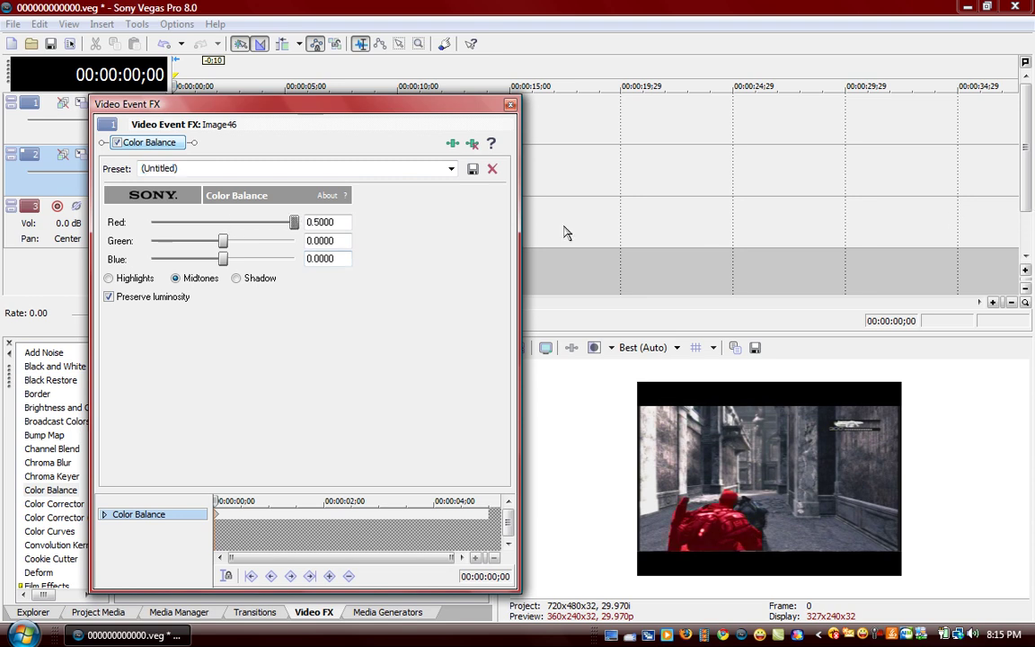
{"action": "left_click", "coordinate": [239, 279]}
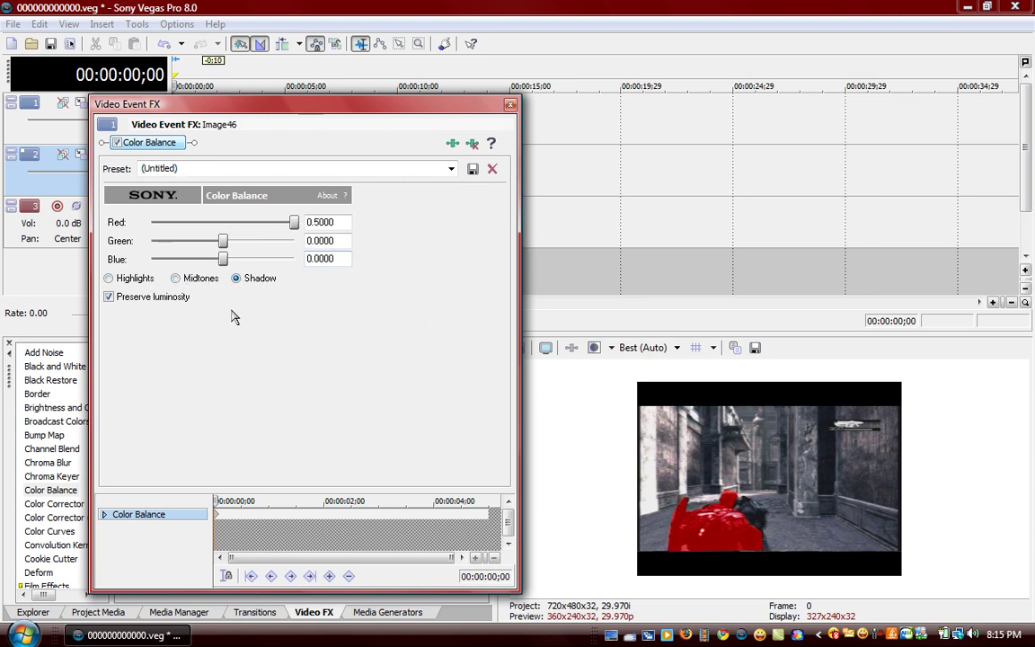
{"action": "left_click", "coordinate": [109, 278]}
{"action": "left_click", "coordinate": [175, 278]}
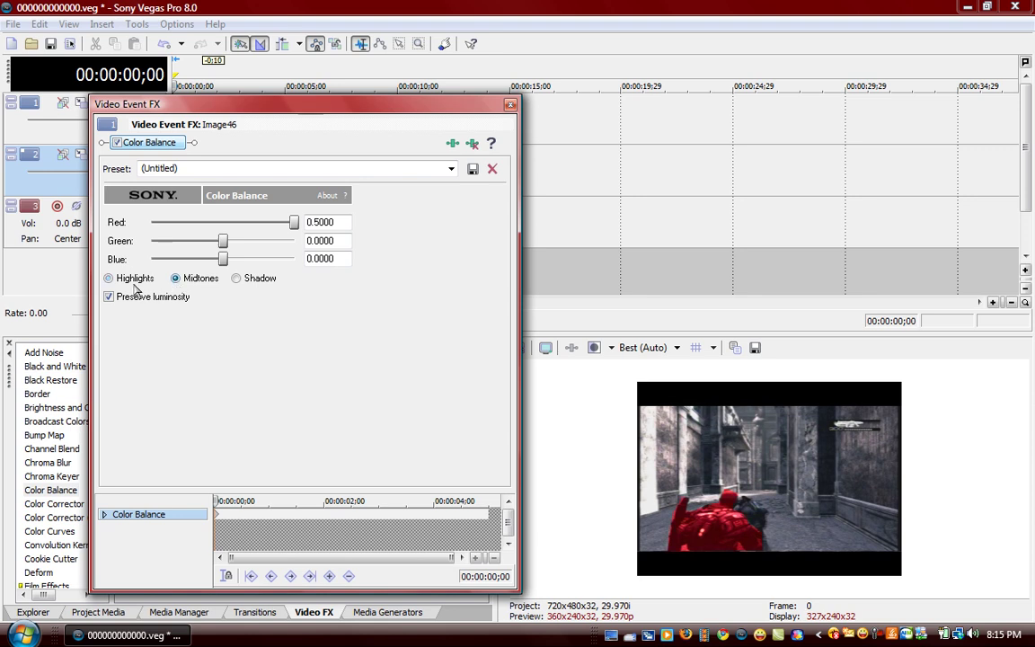
{"action": "left_click_drag", "start_coordinate": [224, 243], "coordinate": [152, 243]}
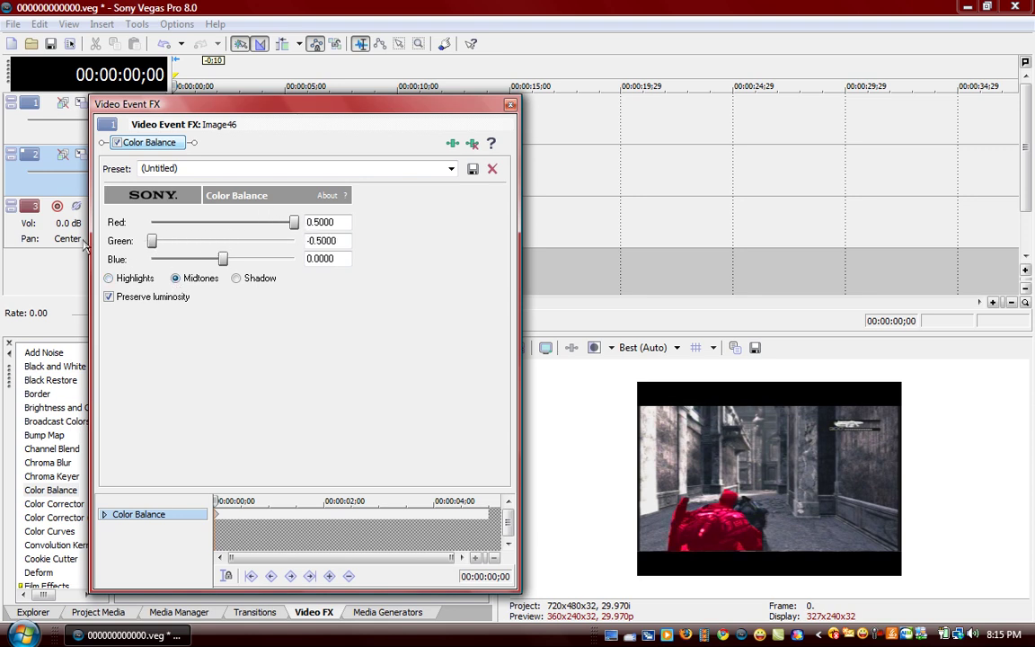
{"action": "mouse_move", "coordinate": [223, 259]}
{"action": "left_mouse_down"}
{"action": "mouse_move", "coordinate": [196, 259]}
{"action": "mouse_move", "coordinate": [521, 272]}
{"action": "left_mouse_up"}
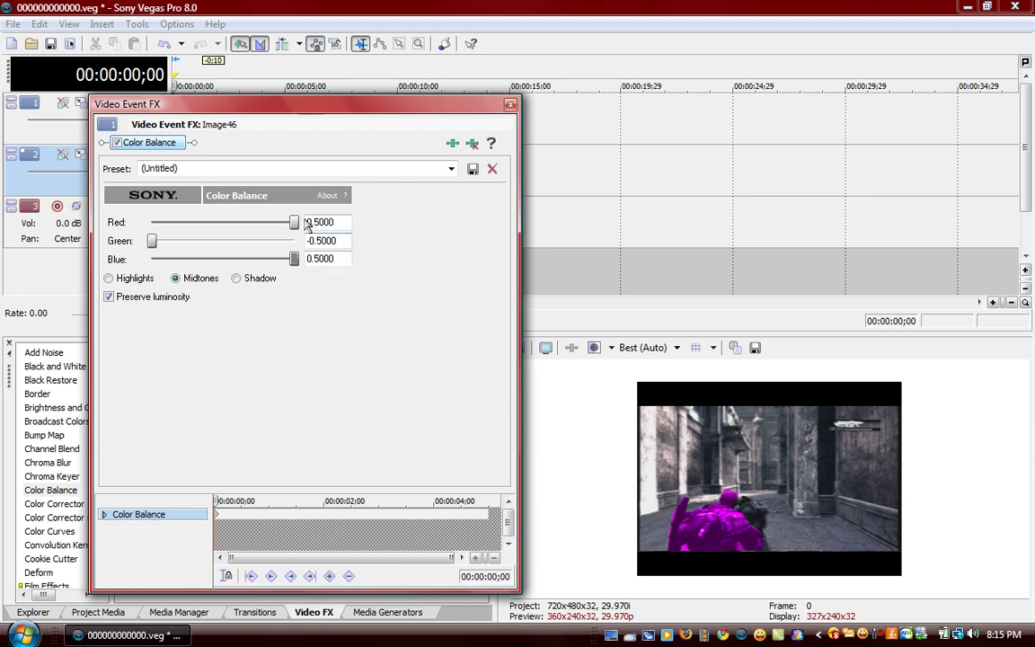
{"action": "left_click_drag", "start_coordinate": [294, 222], "coordinate": [54, 230]}
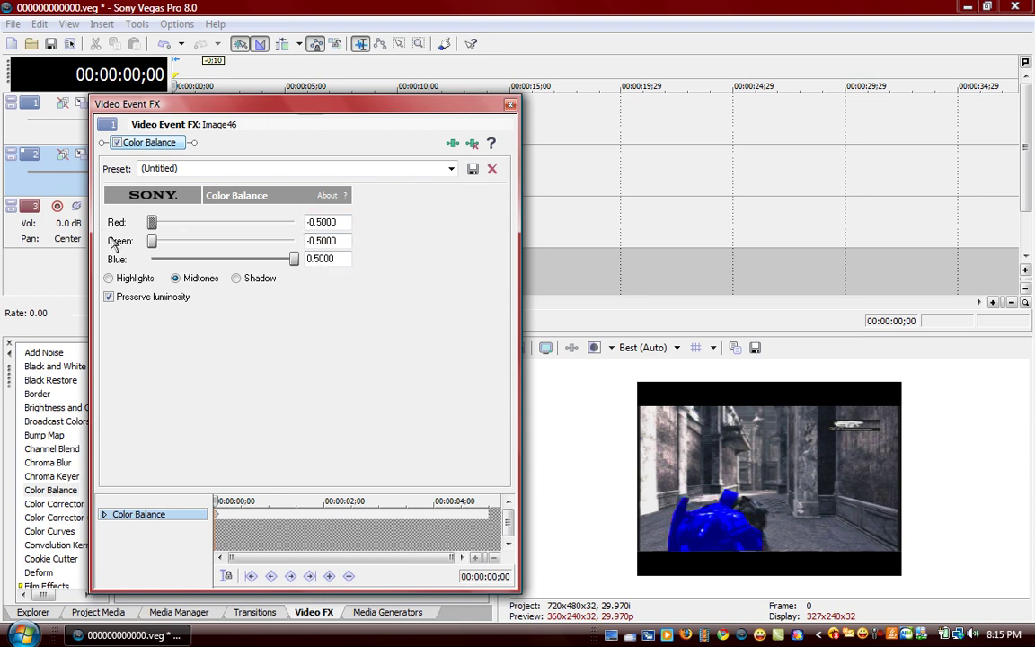
{"action": "left_click_drag", "start_coordinate": [151, 241], "coordinate": [276, 260]}
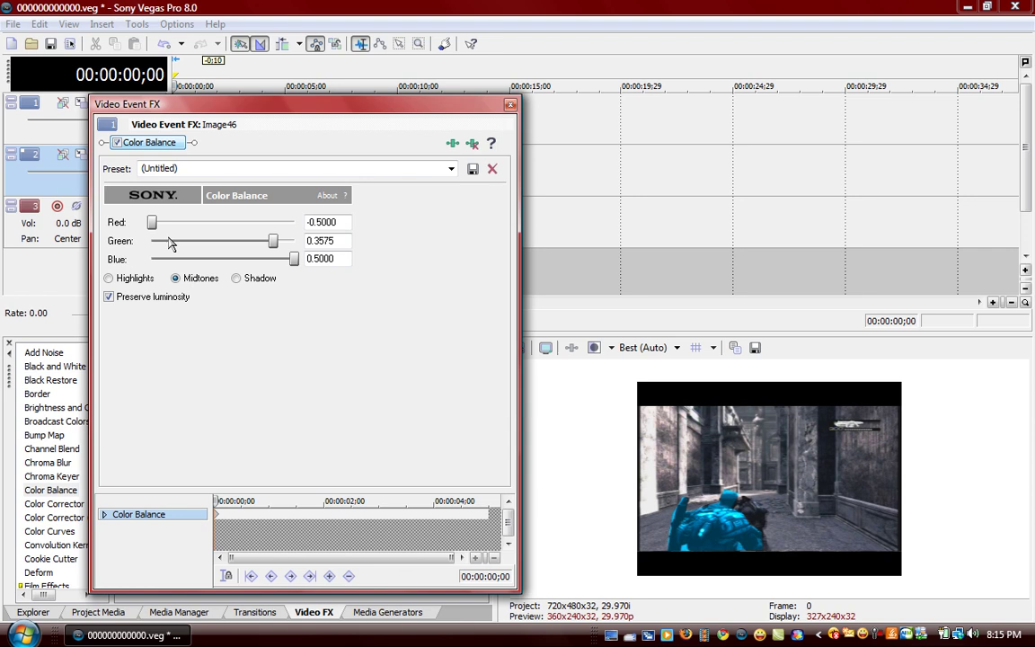
Step: Set red and green to 0.5000 for a neutral look and close the window
{"action": "left_click_drag", "start_coordinate": [152, 222], "coordinate": [312, 232]}
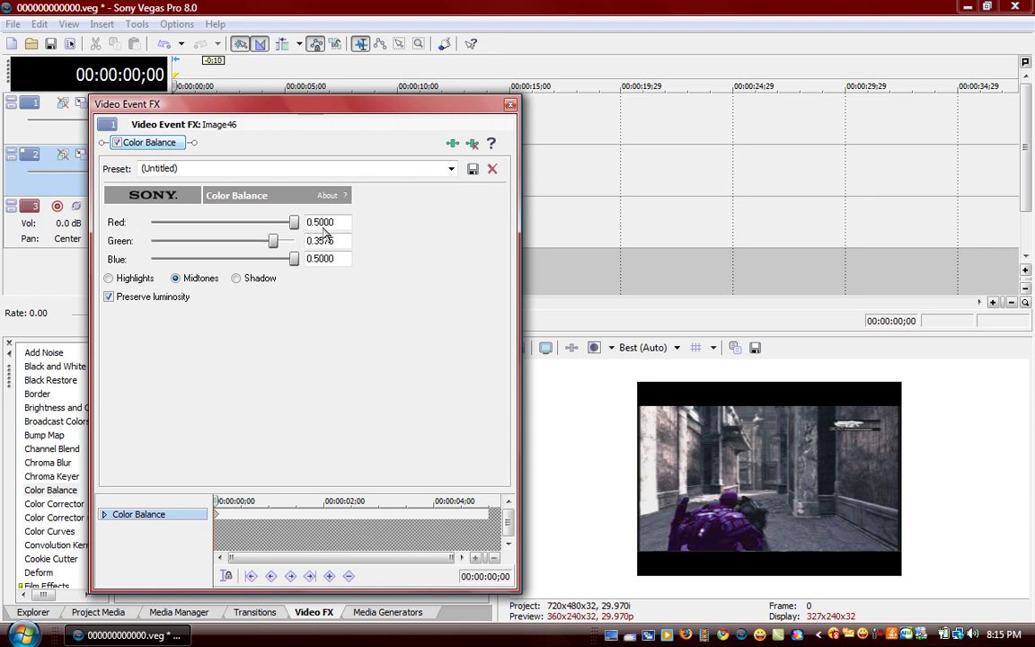
{"action": "left_click_drag", "start_coordinate": [273, 241], "coordinate": [344, 245]}
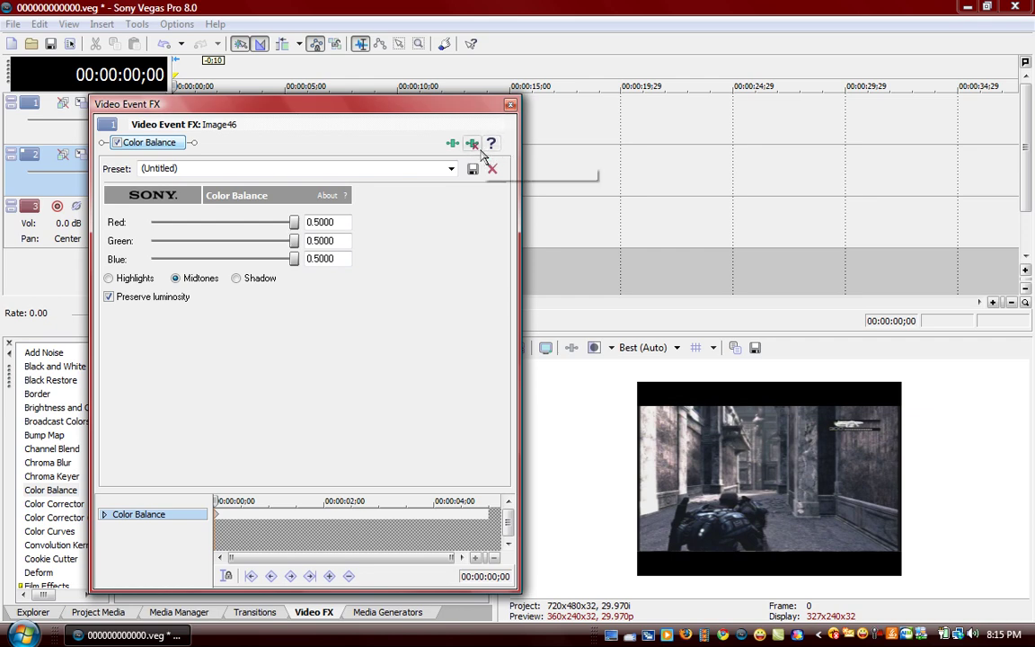
{"action": "left_click", "coordinate": [510, 105]}
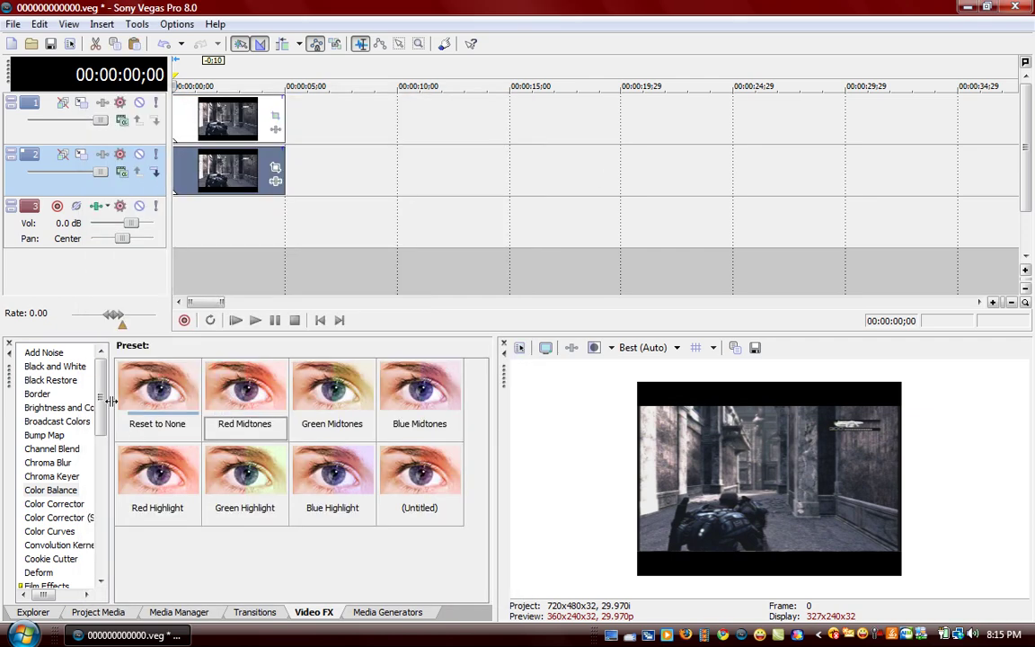
Step: Show the TV Simulator presets and drag TV Look onto the track 1 clip
{"action": "mouse_move", "coordinate": [100, 404]}
{"action": "left_mouse_down"}
{"action": "mouse_move", "coordinate": [103, 438]}
{"action": "mouse_move", "coordinate": [54, 536]}
{"action": "left_mouse_up"}
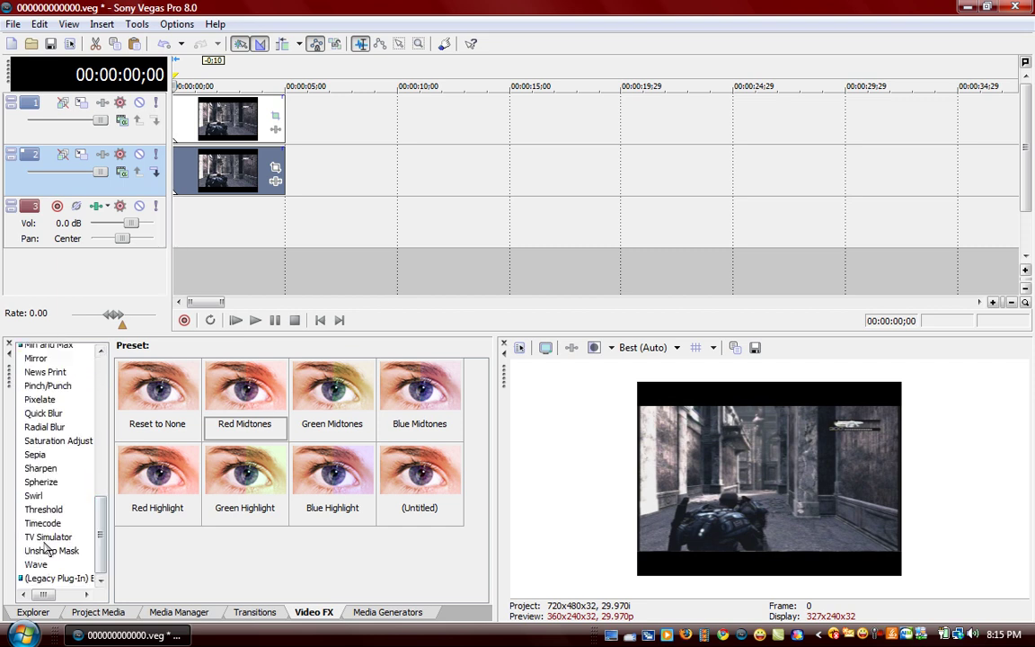
{"action": "left_click", "coordinate": [51, 536]}
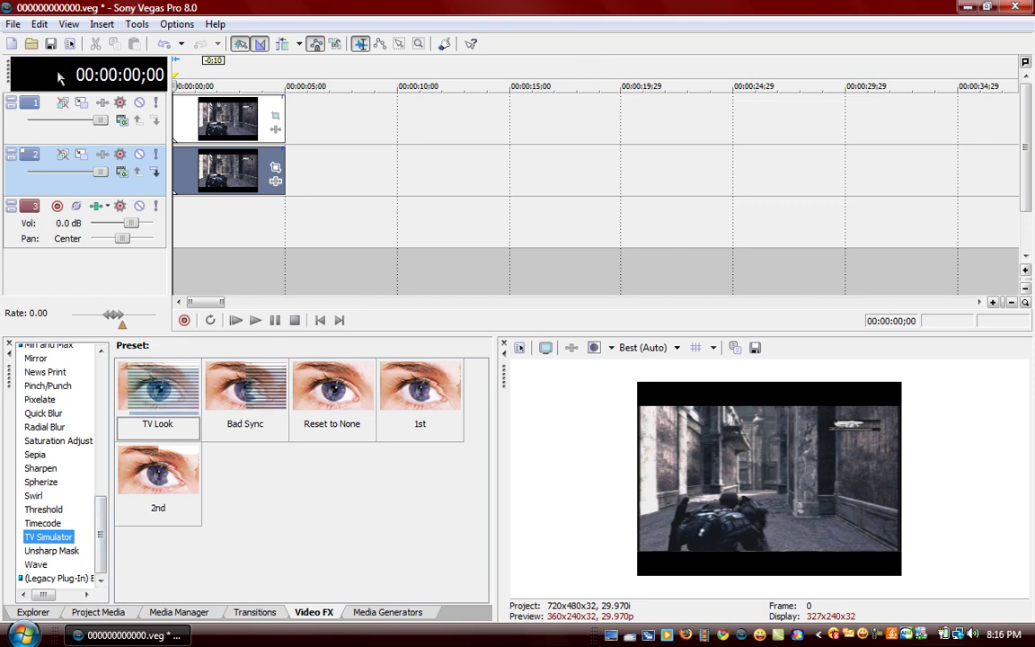
{"action": "left_click", "coordinate": [43, 523]}
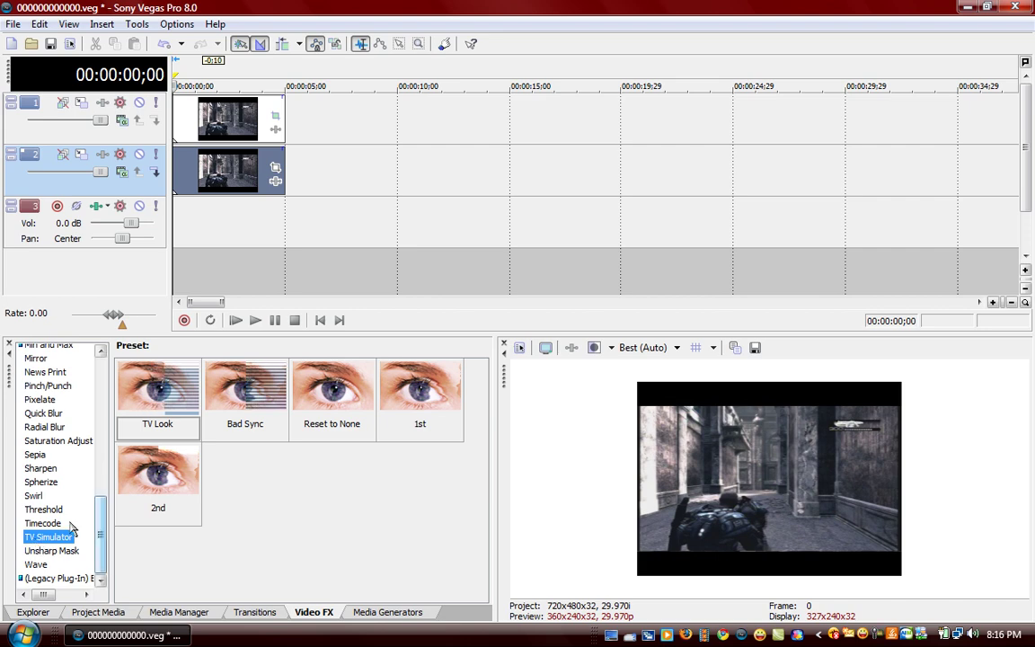
{"action": "left_click_drag", "start_coordinate": [157, 395], "coordinate": [213, 117]}
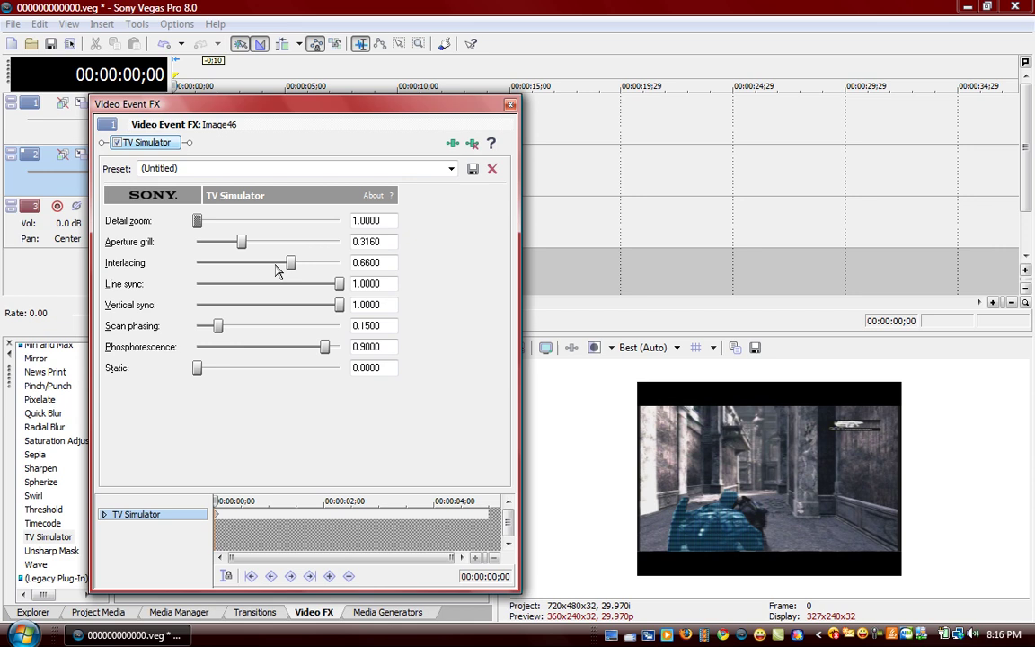
Step: Zero aperture grill, phosphorescence and interlacing, lower line sync, then close the FX window
{"action": "left_click_drag", "start_coordinate": [241, 243], "coordinate": [189, 244]}
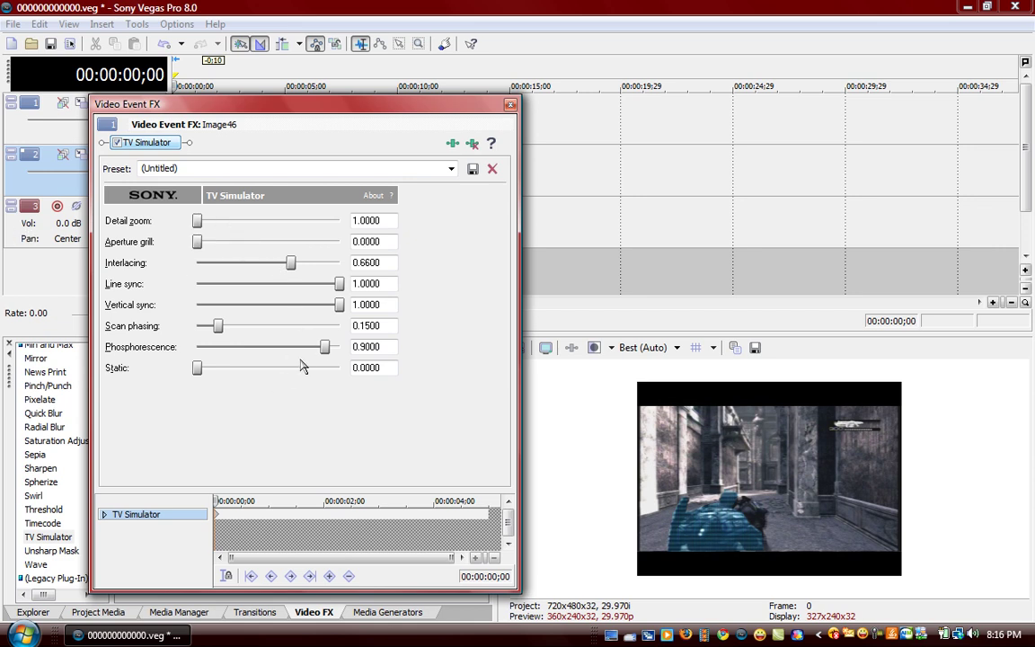
{"action": "left_click_drag", "start_coordinate": [324, 346], "coordinate": [144, 342]}
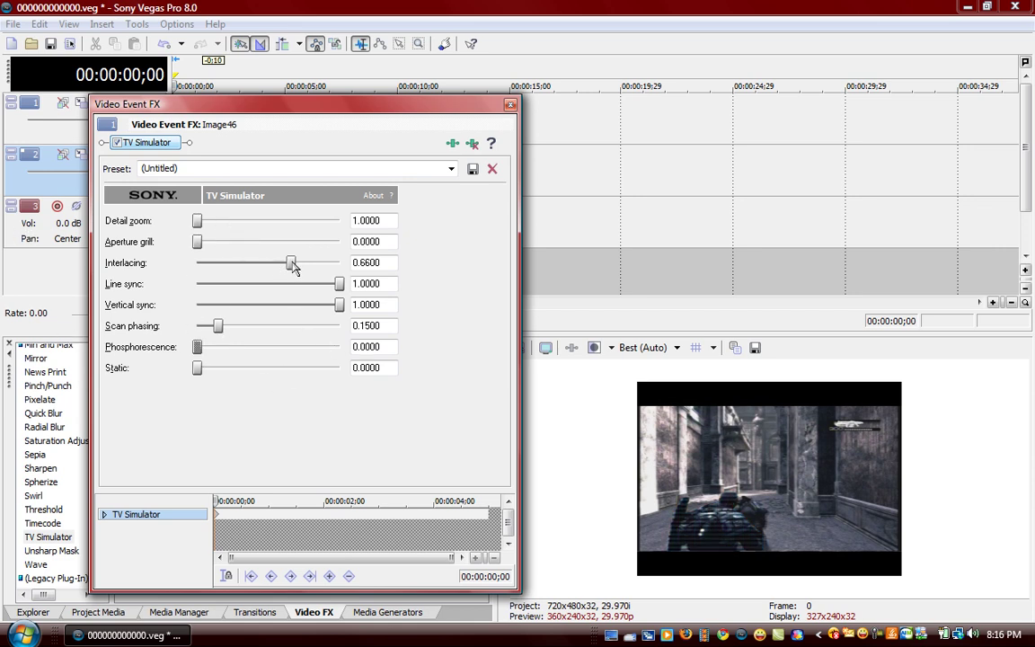
{"action": "left_click_drag", "start_coordinate": [290, 263], "coordinate": [184, 261]}
{"action": "mouse_move", "coordinate": [338, 286]}
{"action": "left_mouse_down"}
{"action": "mouse_move", "coordinate": [162, 270]}
{"action": "mouse_move", "coordinate": [320, 284]}
{"action": "mouse_move", "coordinate": [312, 306]}
{"action": "mouse_move", "coordinate": [420, 292]}
{"action": "left_mouse_up"}
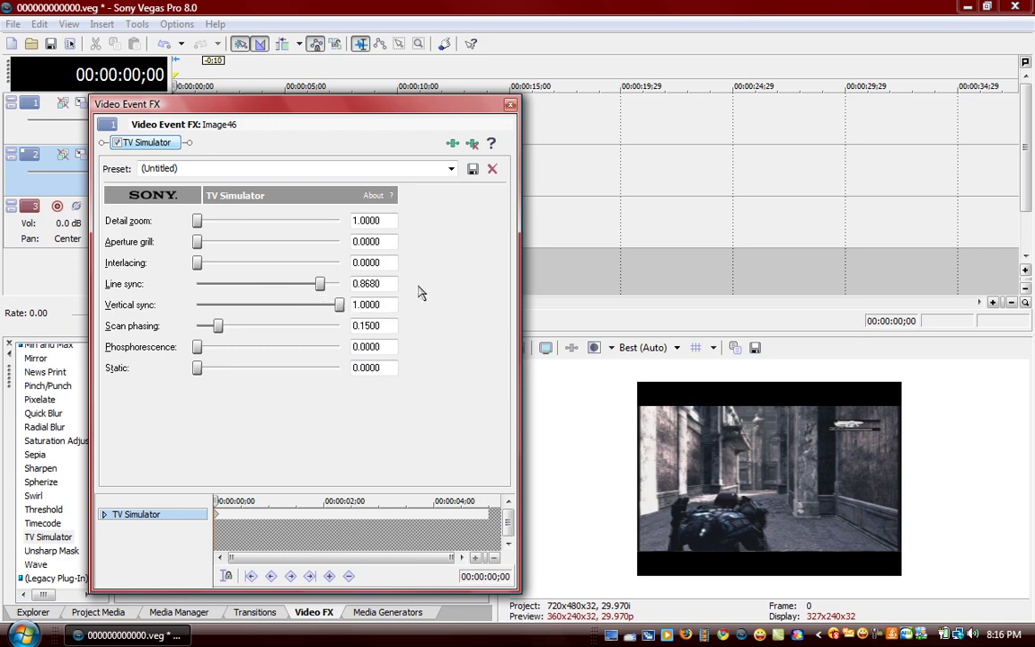
{"action": "left_click", "coordinate": [510, 106]}
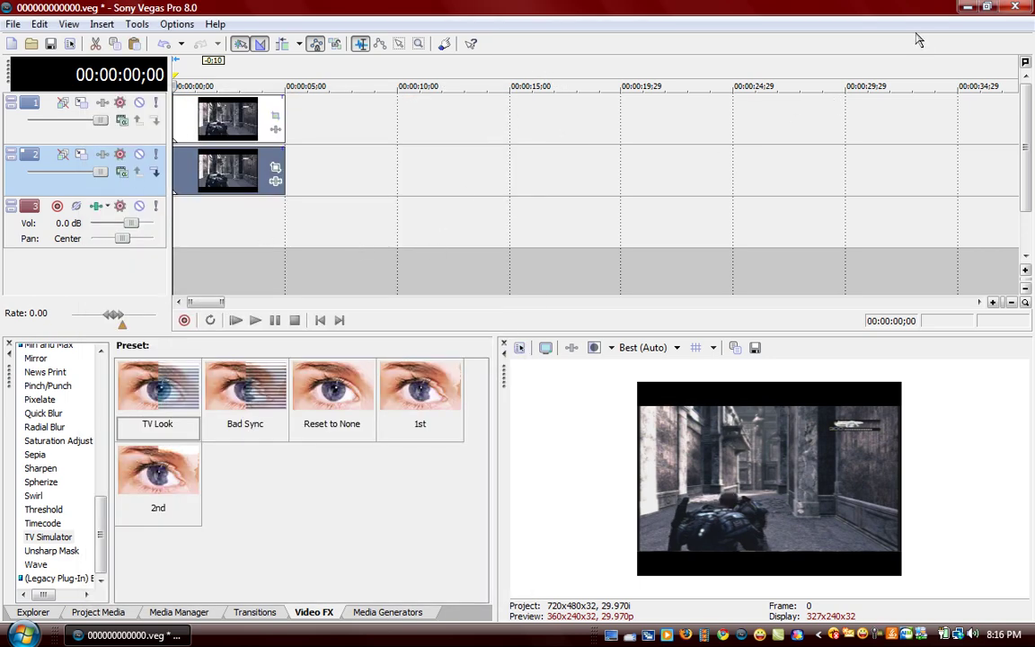
Step: Close Vegas, answering No to discard the unsaved changes
{"action": "left_click", "coordinate": [1015, 7]}
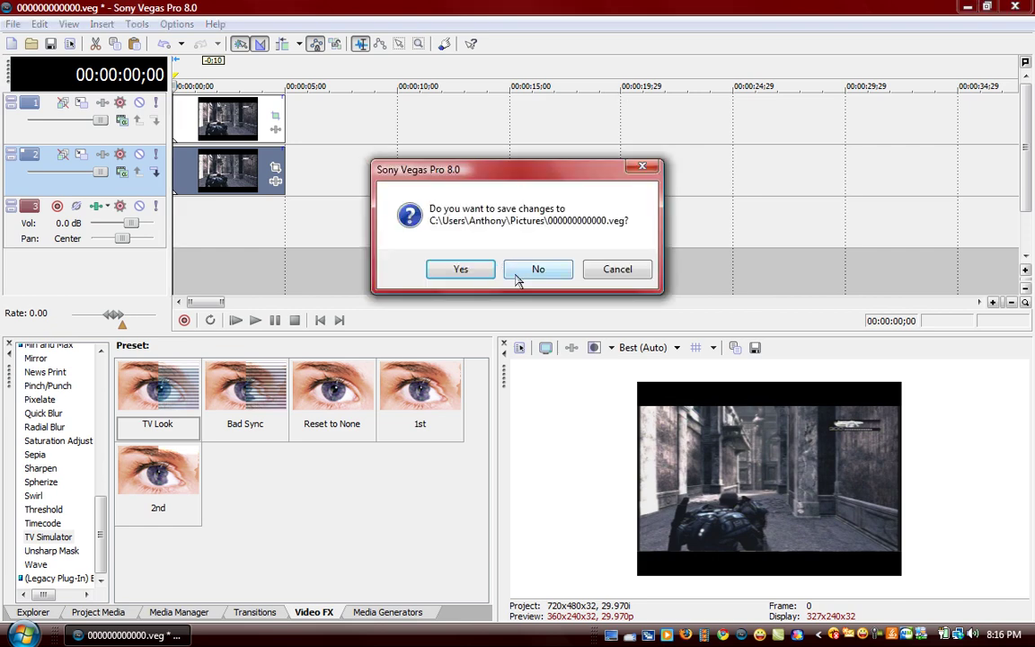
{"action": "left_click", "coordinate": [467, 256]}
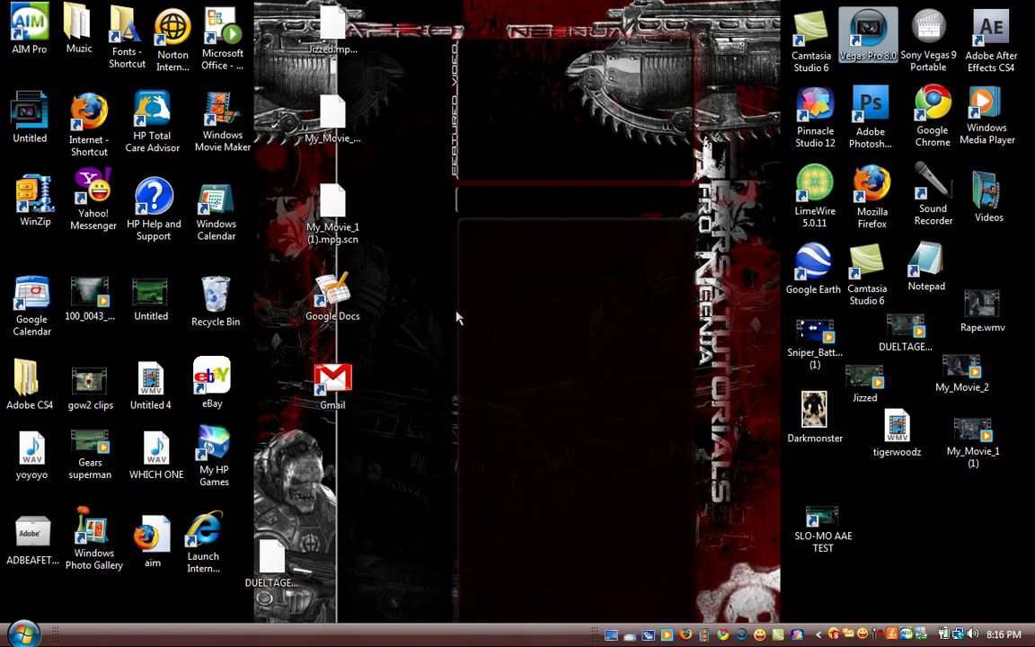
Step: Start Chrome, go to YouTube's Subscriptions page, and scroll through the subscribed channels' videos
{"action": "left_click", "coordinate": [933, 112]}
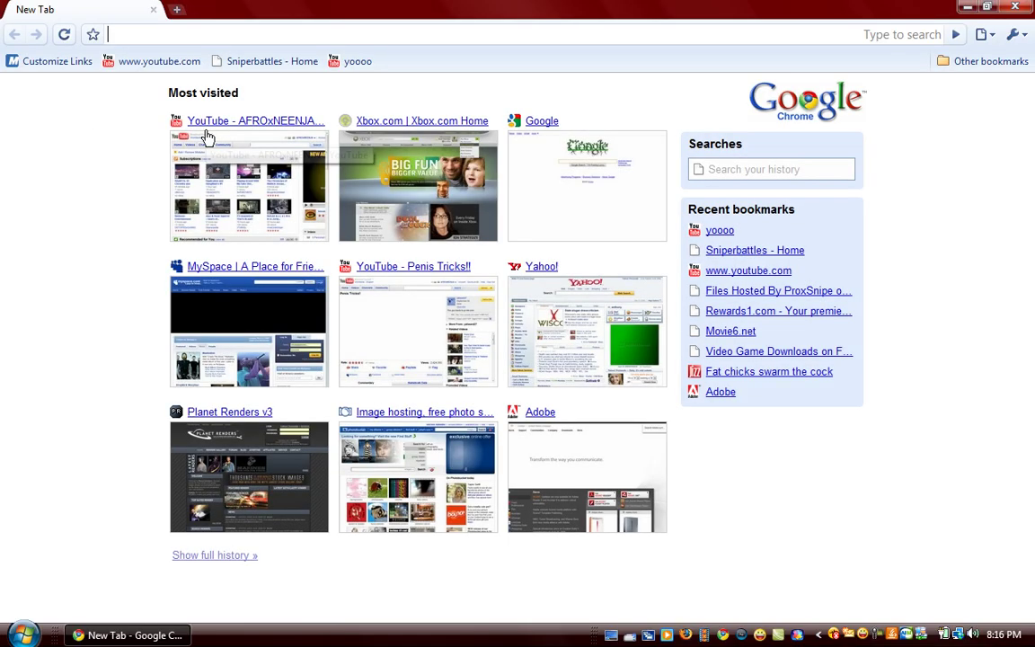
{"action": "left_click", "coordinate": [205, 135]}
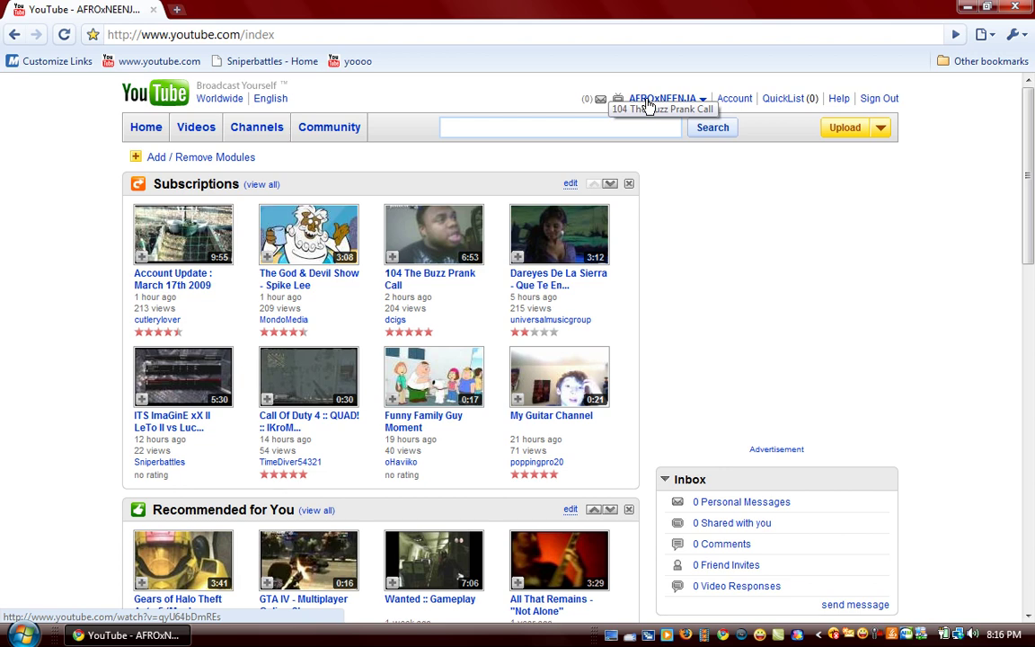
{"action": "left_click", "coordinate": [663, 150]}
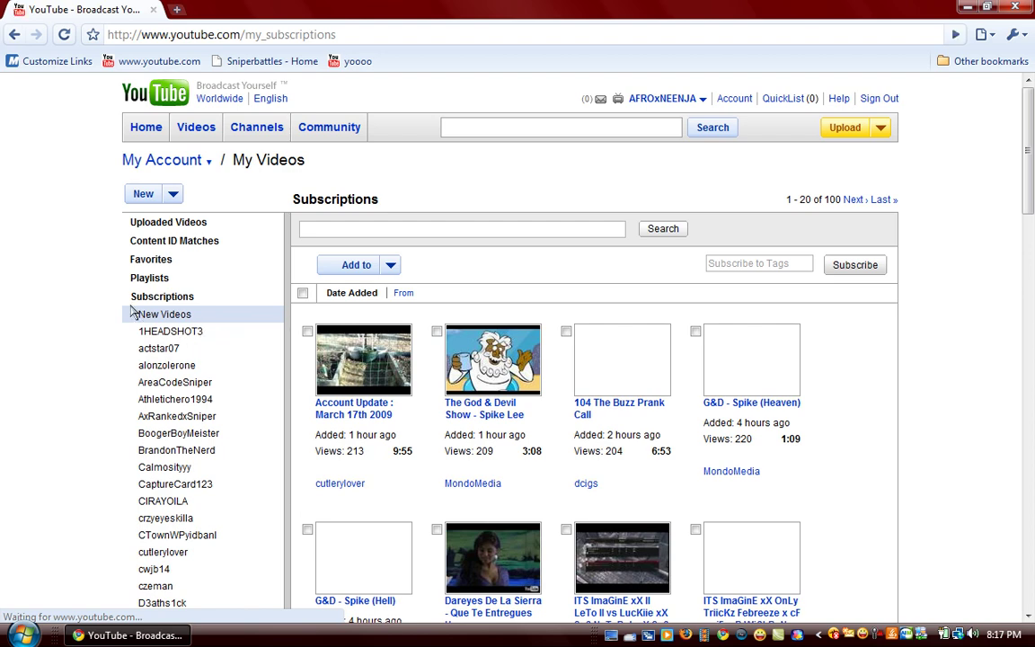
{"action": "scroll", "coordinate": [132, 312], "scroll_direction": "down", "scroll_amount": 6}
{"action": "scroll", "coordinate": [88, 296], "scroll_direction": "down", "scroll_amount": 2}
{"action": "scroll", "coordinate": [105, 303], "scroll_direction": "down", "scroll_amount": 2}
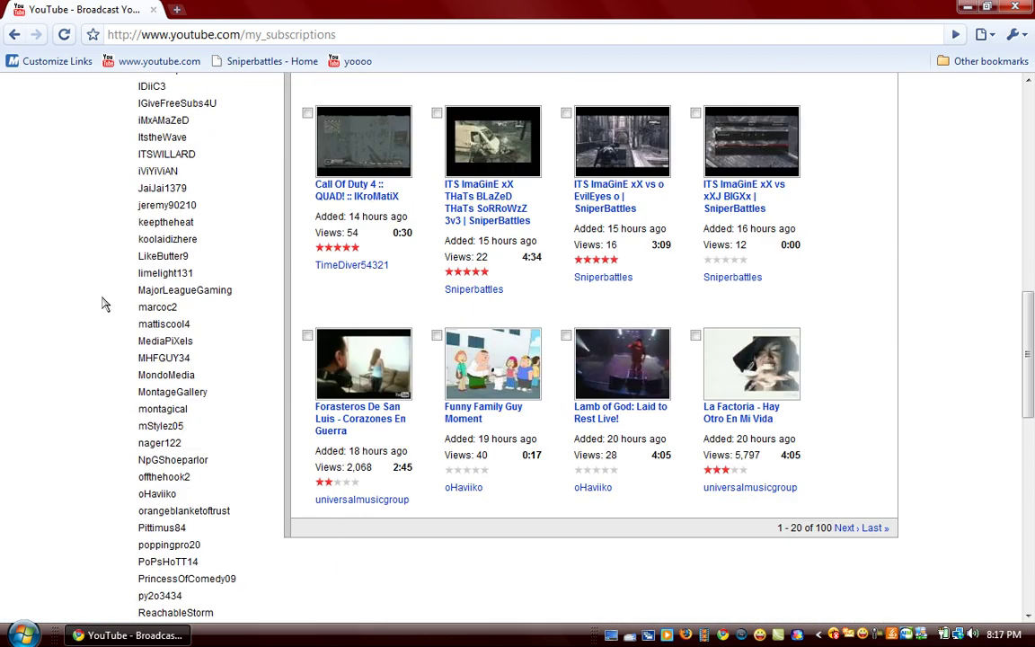
{"action": "scroll", "coordinate": [99, 310], "scroll_direction": "down", "scroll_amount": 1}
{"action": "scroll", "coordinate": [106, 350], "scroll_direction": "down", "scroll_amount": 4}
{"action": "scroll", "coordinate": [133, 359], "scroll_direction": "down", "scroll_amount": 5}
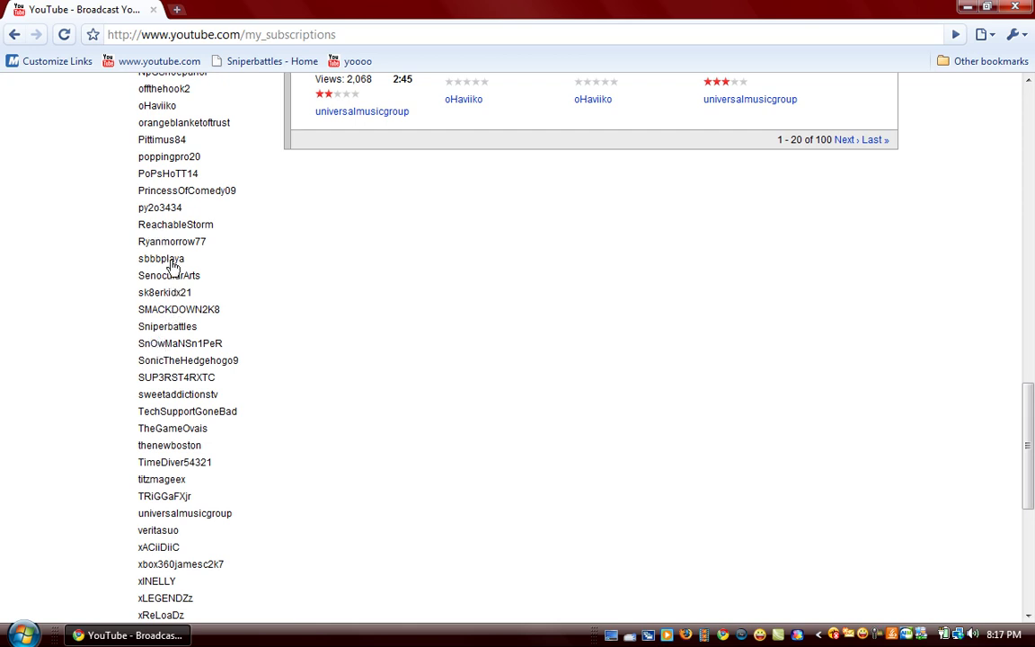
Step: Open the Sniperbattles channel and scroll down through its intro video and info
{"action": "left_click", "coordinate": [178, 329]}
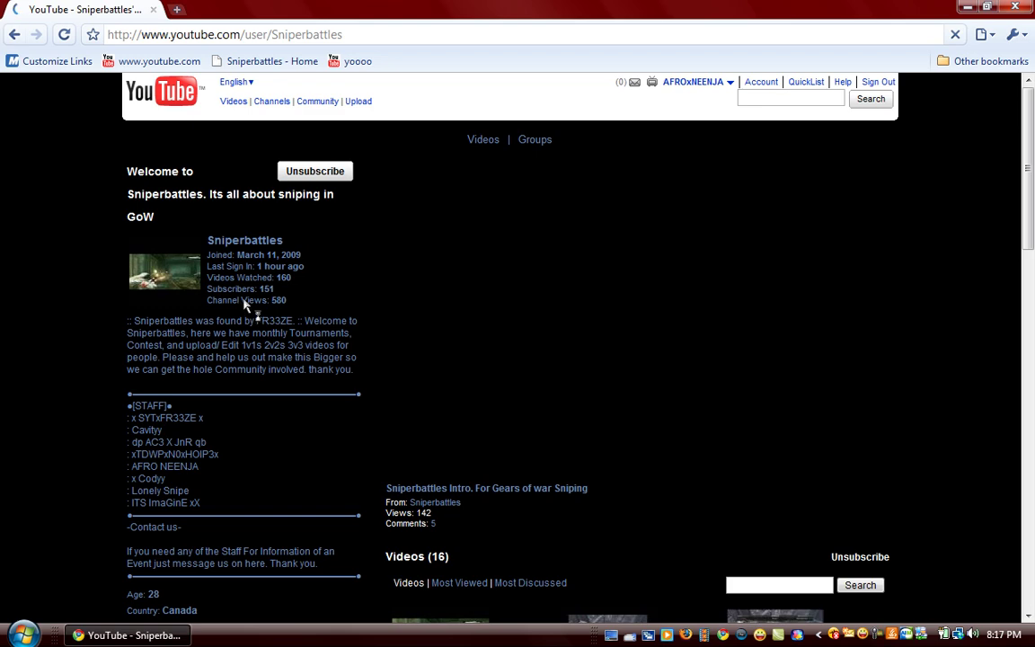
{"action": "scroll", "coordinate": [184, 351], "scroll_direction": "down", "scroll_amount": 2}
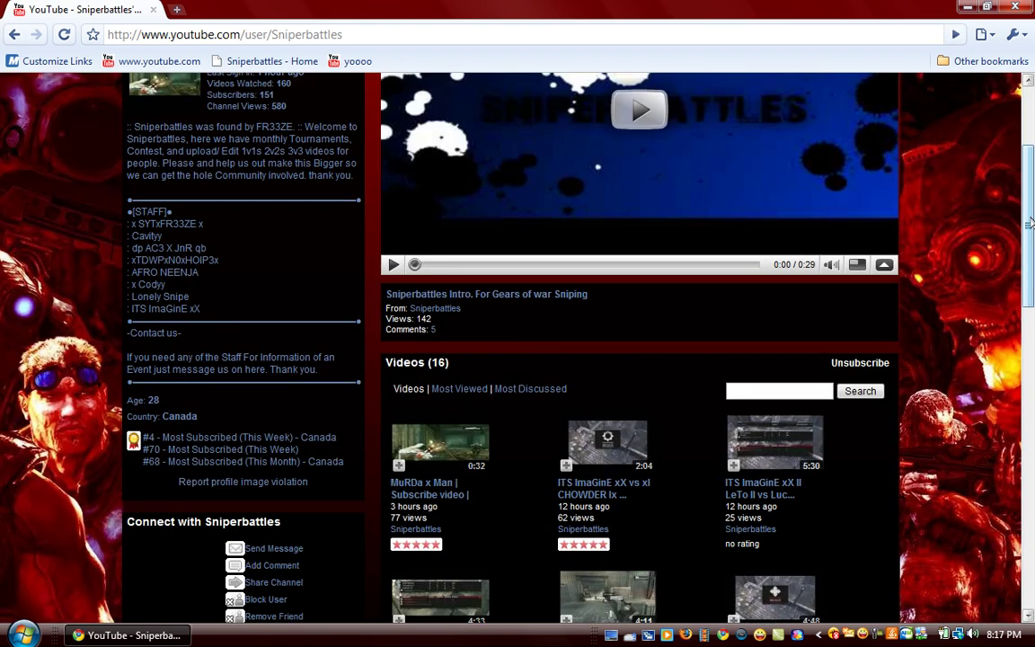
{"action": "mouse_move", "coordinate": [1030, 222]}
{"action": "left_mouse_down"}
{"action": "mouse_move", "coordinate": [1030, 277]}
{"action": "mouse_move", "coordinate": [1032, 137]}
{"action": "left_mouse_up"}
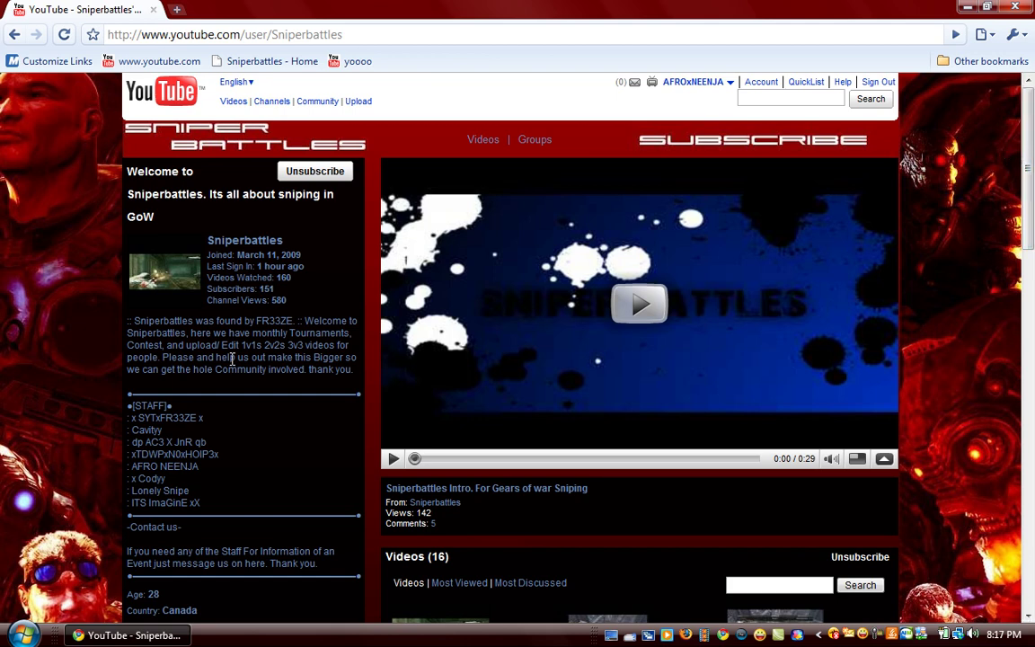
{"action": "scroll", "coordinate": [241, 358], "scroll_direction": "down", "scroll_amount": 3}
{"action": "scroll", "coordinate": [243, 363], "scroll_direction": "up", "scroll_amount": 3}
{"action": "scroll", "coordinate": [162, 328], "scroll_direction": "down", "scroll_amount": 2}
Step: Browse the Sniperbattles channel page up and down, ending back at the top
{"action": "scroll", "coordinate": [209, 302], "scroll_direction": "down", "scroll_amount": 2}
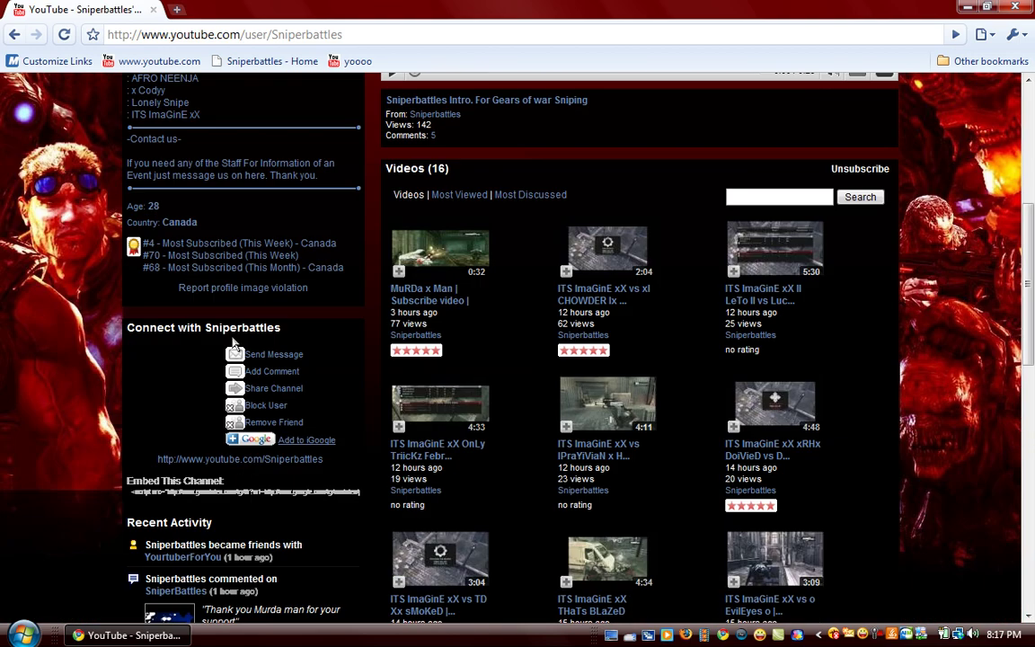
{"action": "scroll", "coordinate": [269, 247], "scroll_direction": "up", "scroll_amount": 1}
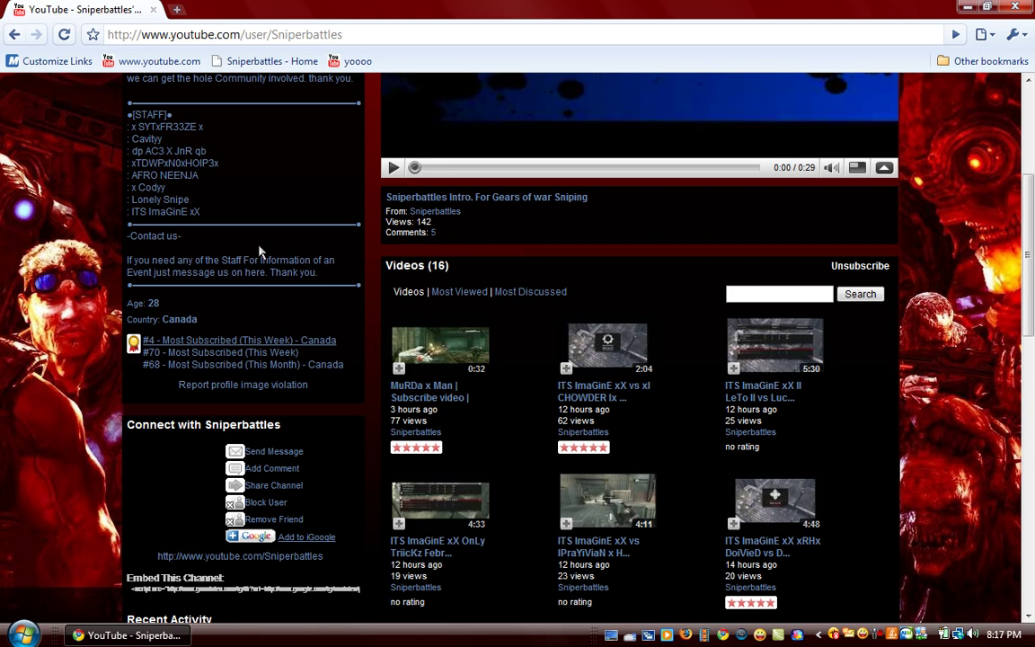
{"action": "scroll", "coordinate": [260, 254], "scroll_direction": "up", "scroll_amount": 2}
{"action": "scroll", "coordinate": [180, 297], "scroll_direction": "down", "scroll_amount": 2}
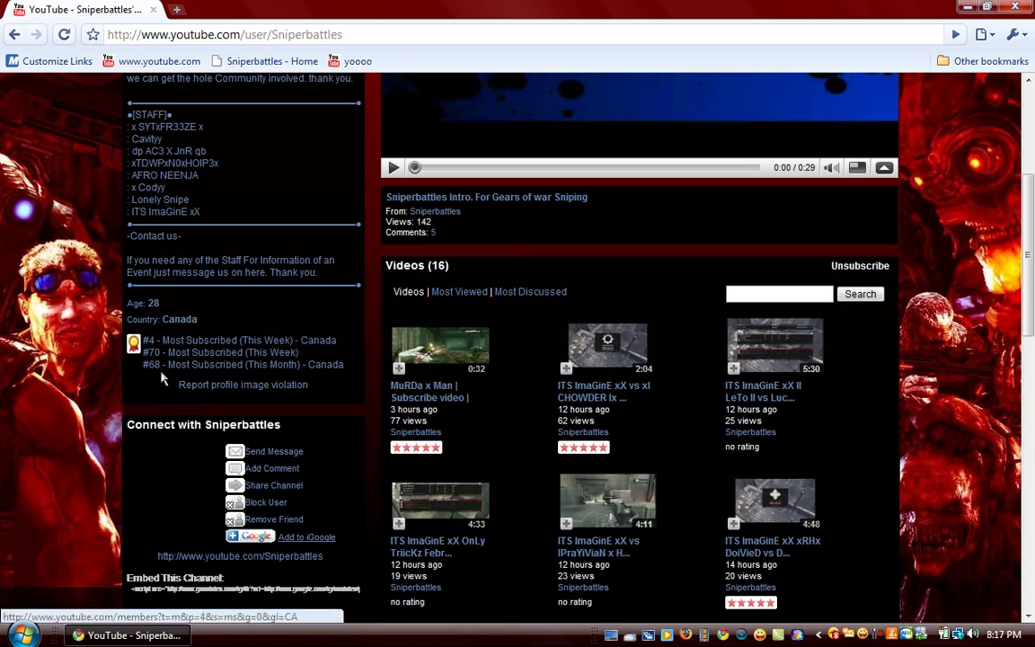
{"action": "scroll", "coordinate": [346, 275], "scroll_direction": "up", "scroll_amount": 3}
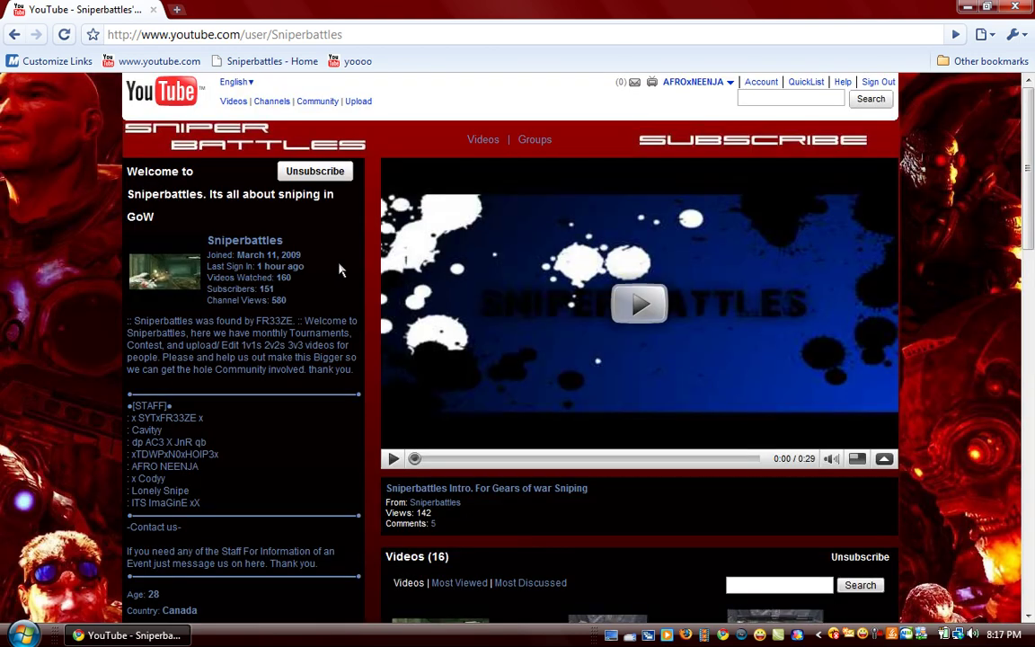
{"action": "scroll", "coordinate": [268, 285], "scroll_direction": "down", "scroll_amount": 3}
{"action": "scroll", "coordinate": [272, 284], "scroll_direction": "up", "scroll_amount": 3}
Step: Close the Chrome window to return to the Vista desktop
{"action": "left_click", "coordinate": [1015, 8]}
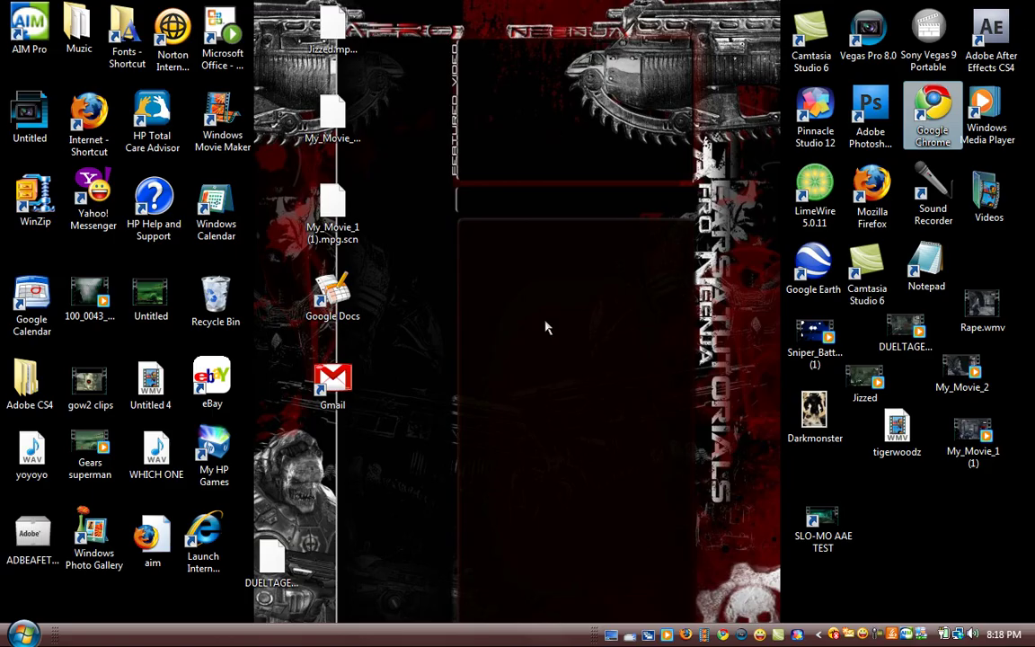